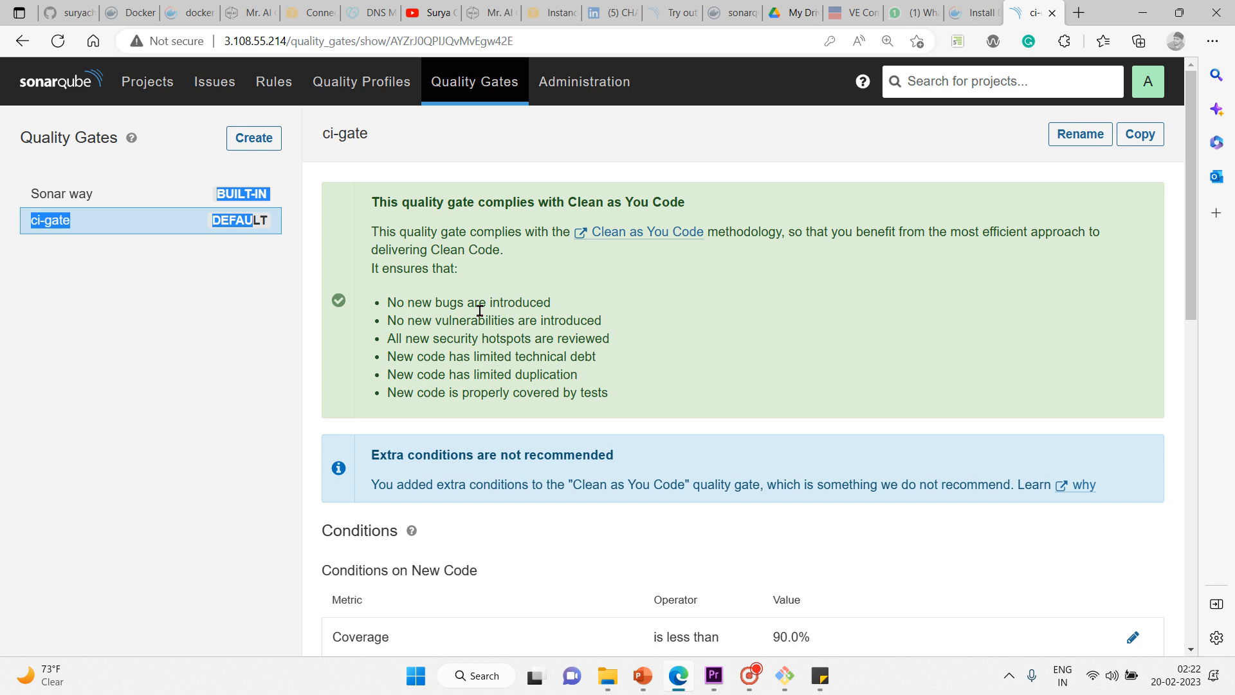
Step: Create a new quality gate named quality-gate1 and save it
{"action": "left_click_drag", "start_coordinate": [1194, 261], "coordinate": [1195, 403]}
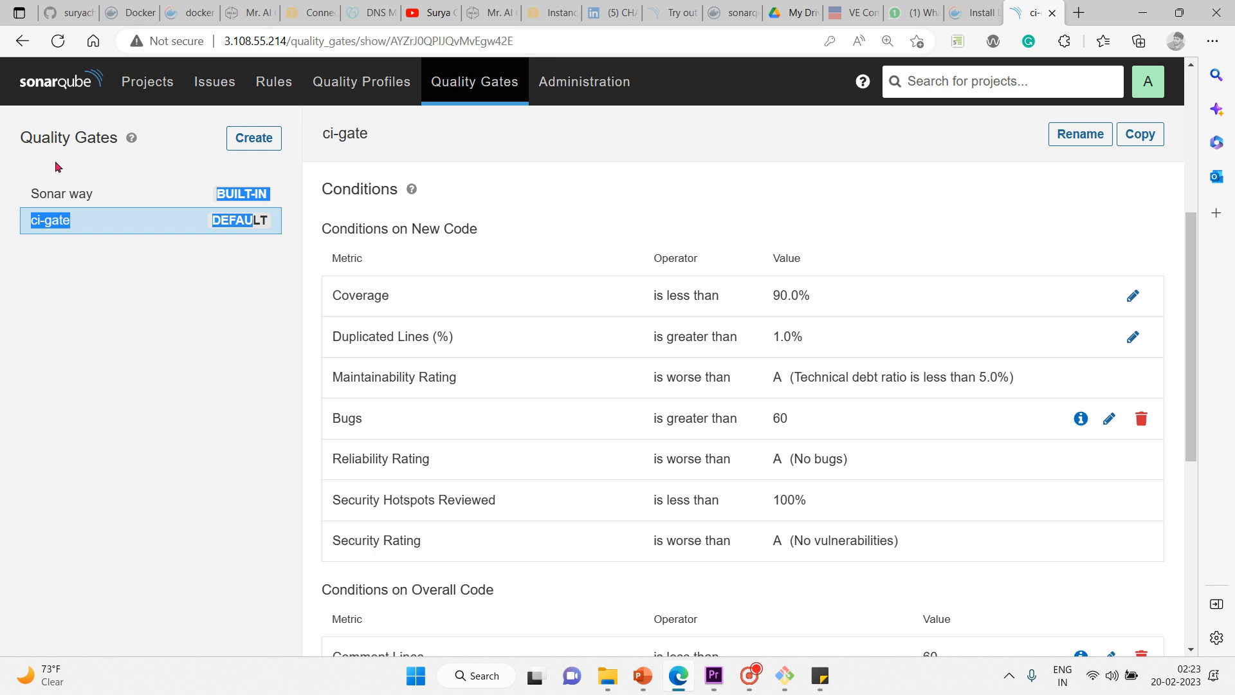
{"action": "left_click", "coordinate": [256, 142]}
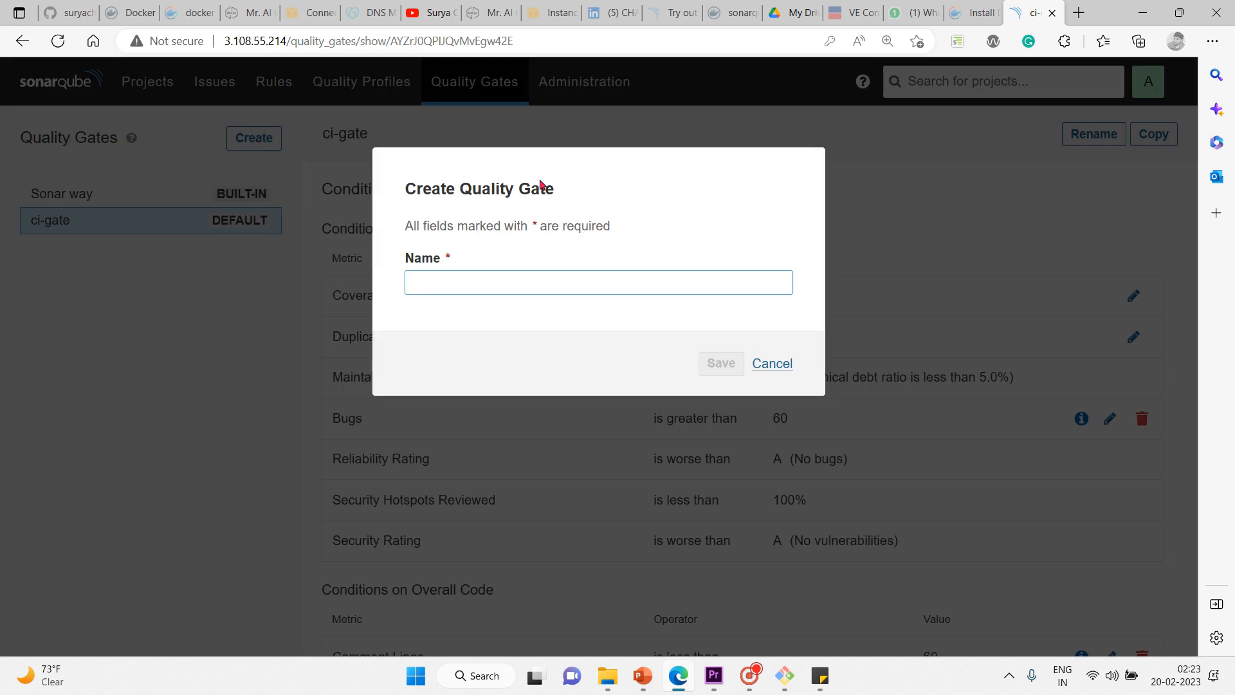
{"action": "left_click", "coordinate": [490, 285]}
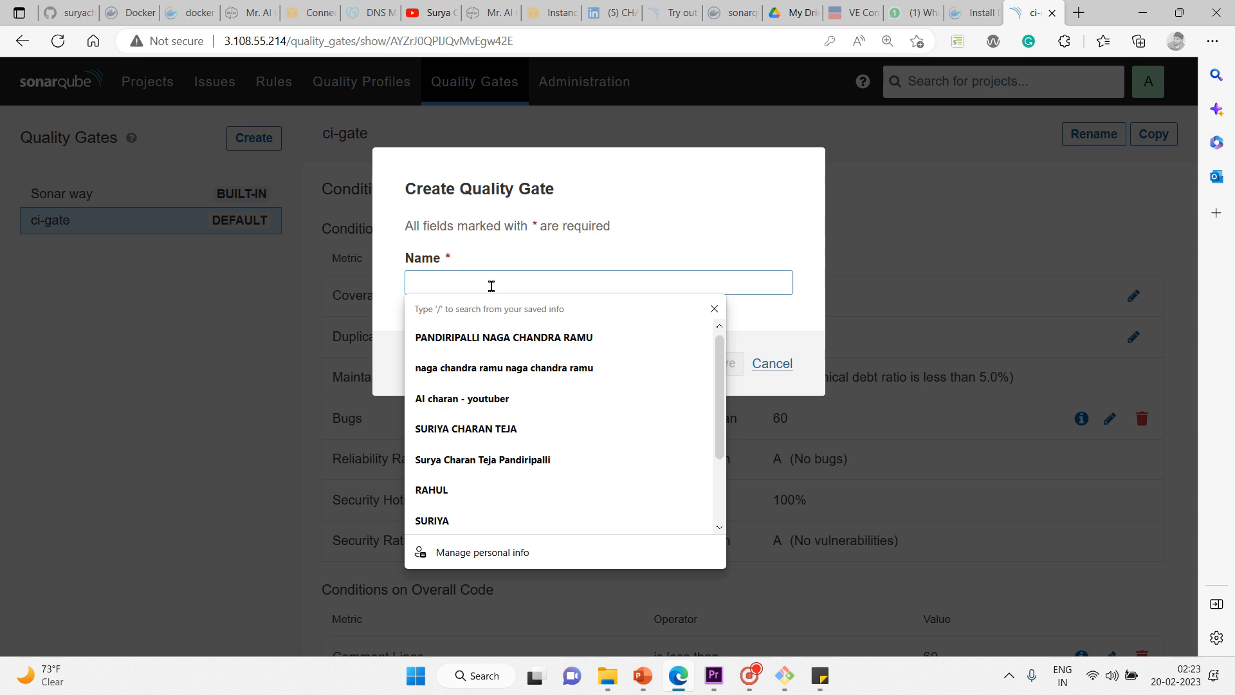
{"action": "type", "text": "quality"}
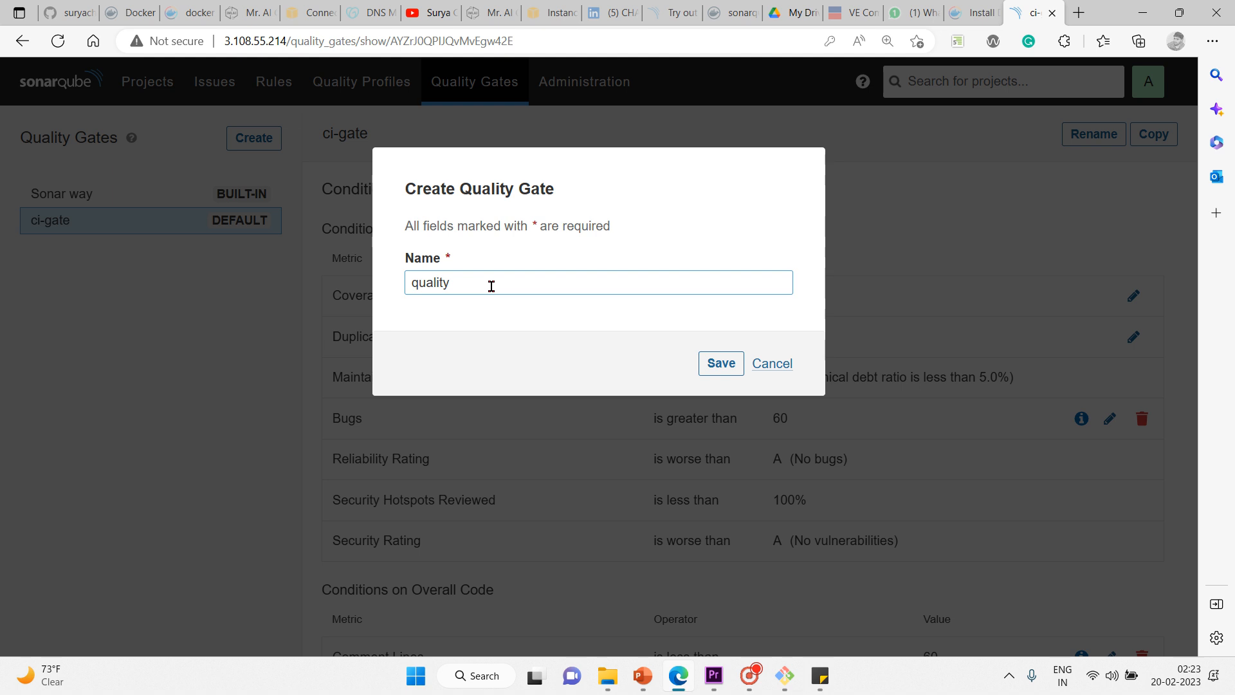
{"action": "type", "text": "-gate1"}
{"action": "left_click", "coordinate": [738, 357]}
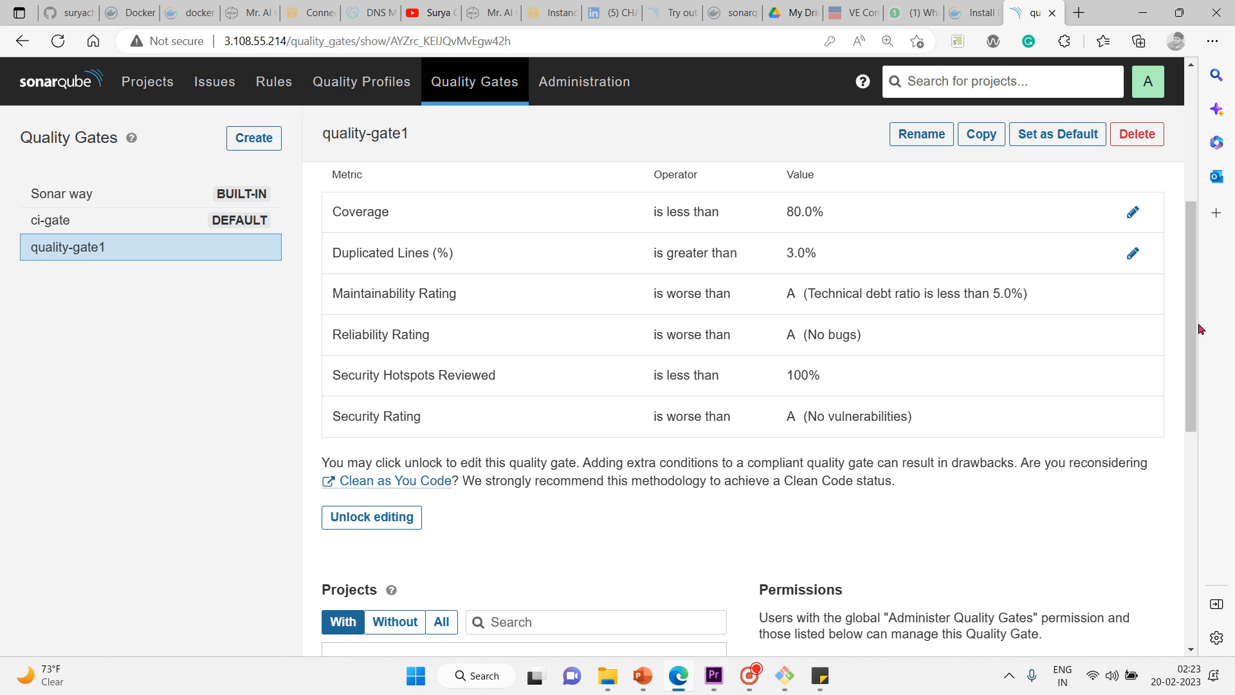
Step: Set quality-gate1 as the default gate, then point out its conditions on New Code
{"action": "left_click_drag", "start_coordinate": [1191, 297], "coordinate": [1175, 258]}
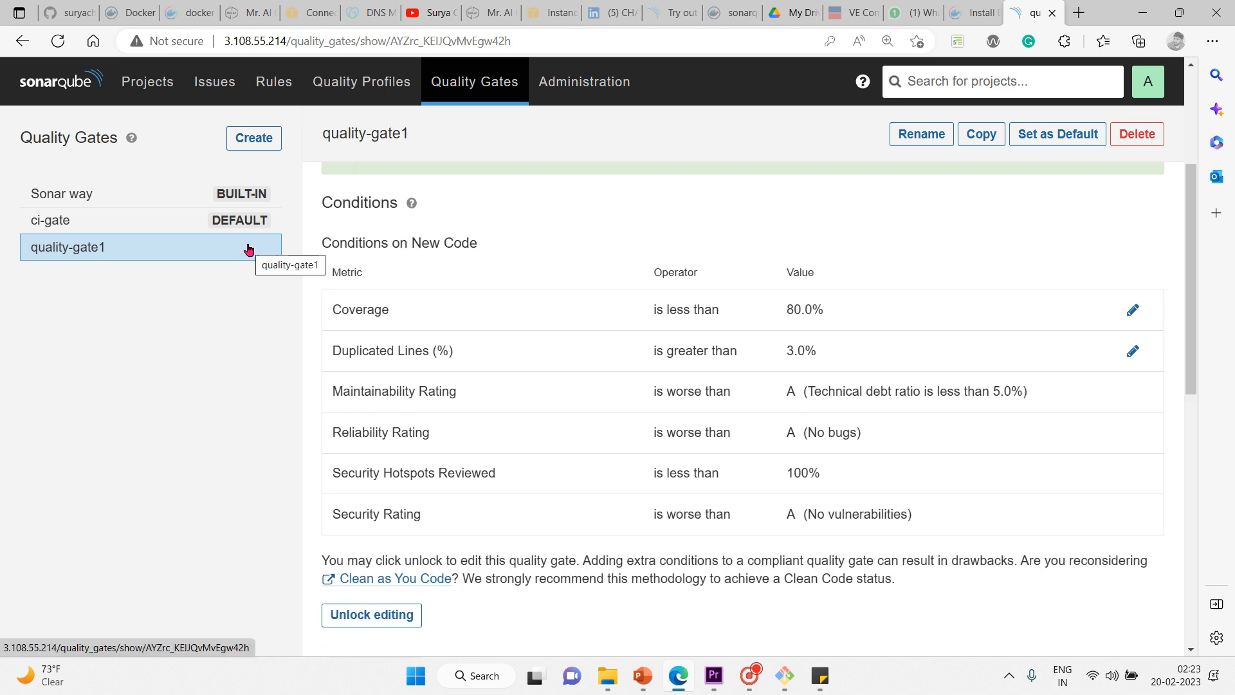
{"action": "left_click", "coordinate": [1057, 137]}
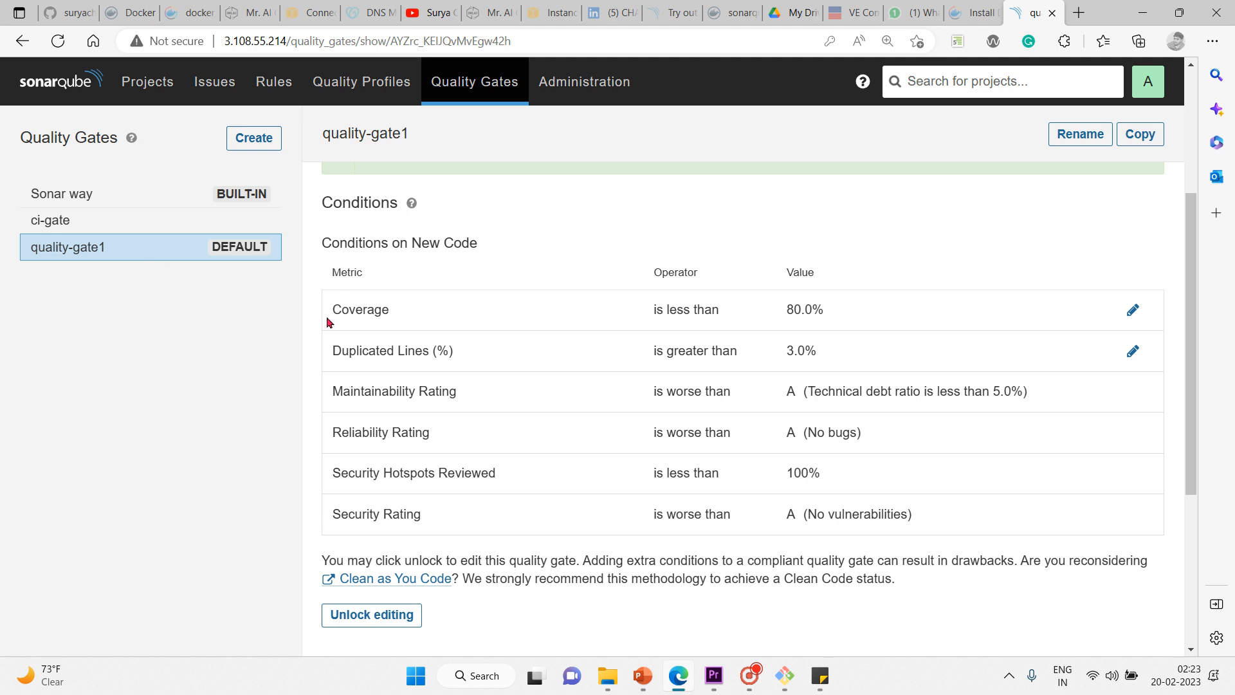
{"action": "left_click_drag", "start_coordinate": [328, 322], "coordinate": [974, 500]}
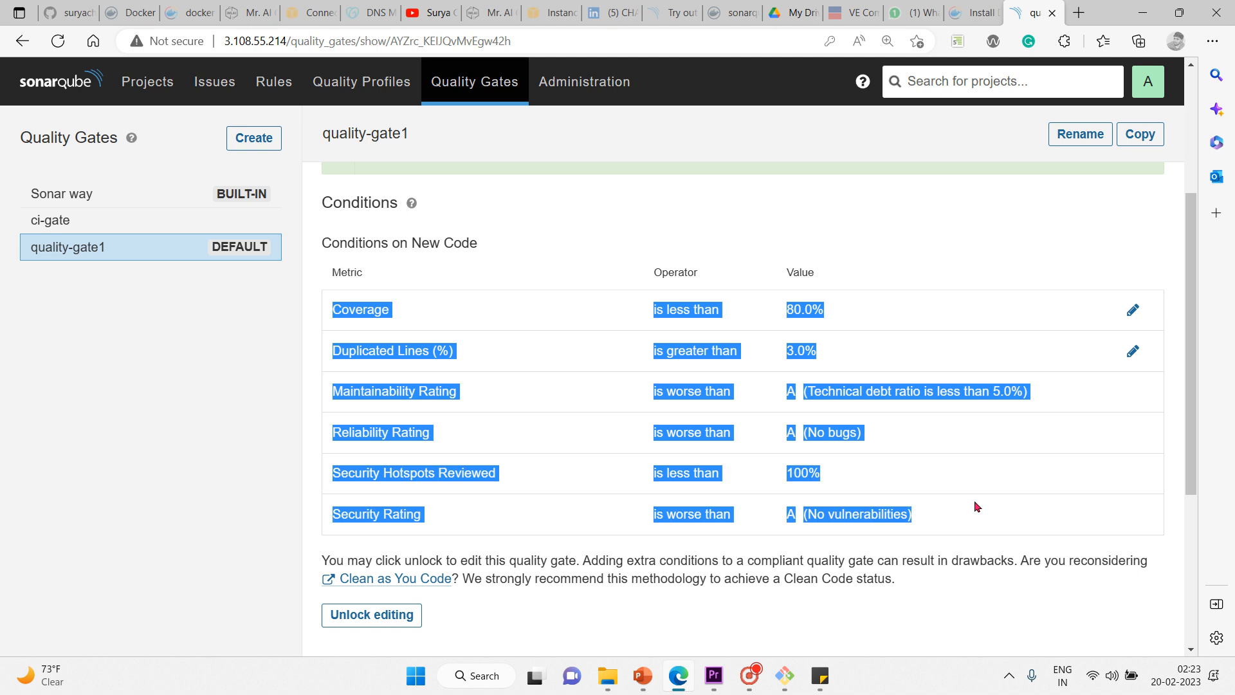
{"action": "left_click", "coordinate": [531, 222]}
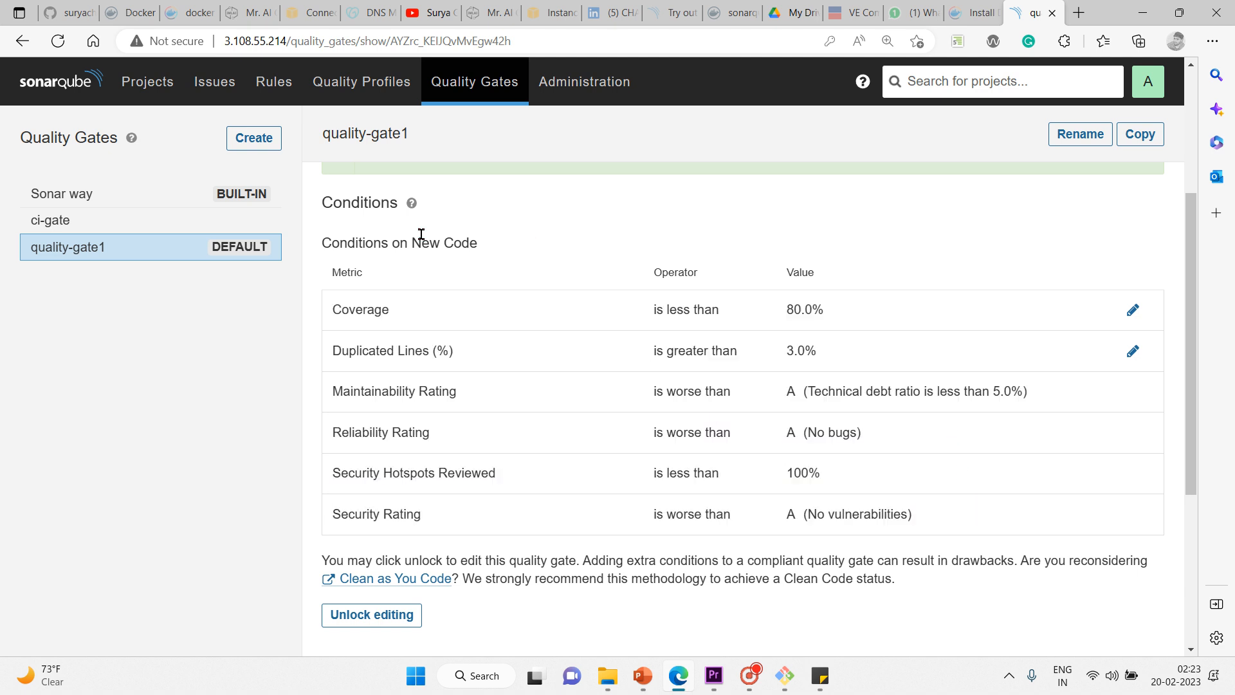
{"action": "left_click_drag", "start_coordinate": [422, 242], "coordinate": [540, 248]}
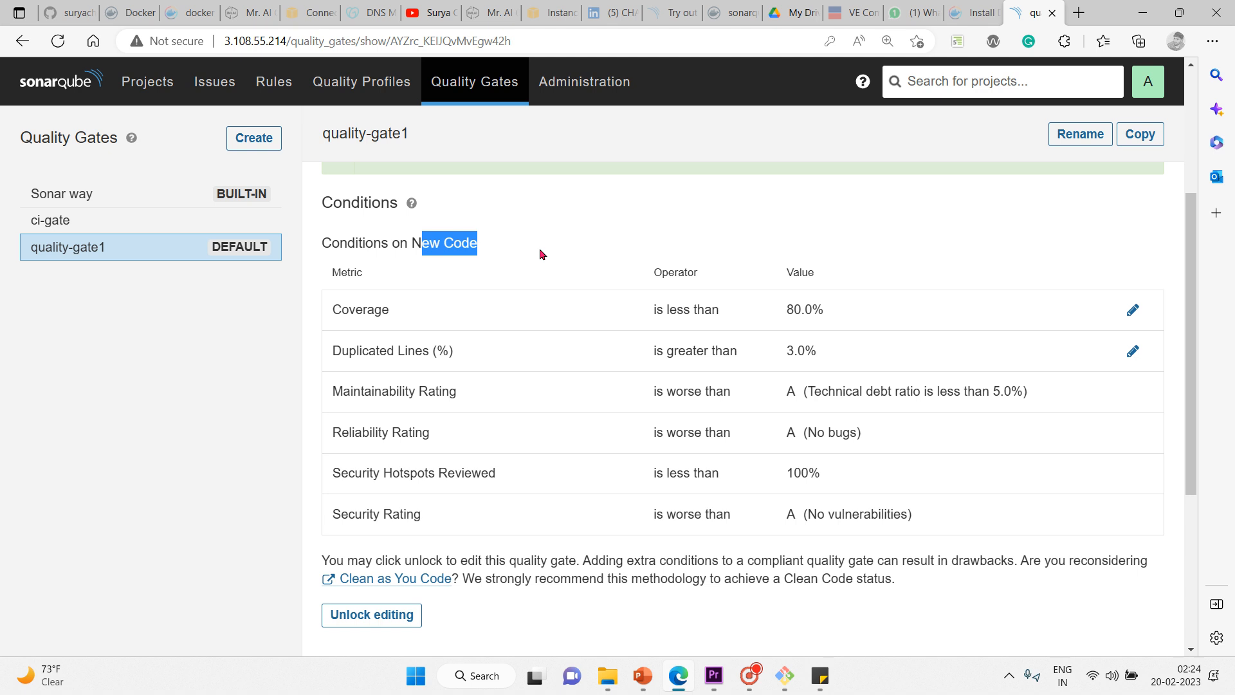
Step: Go to Administration > Security > Global Permissions
{"action": "left_click", "coordinate": [553, 67]}
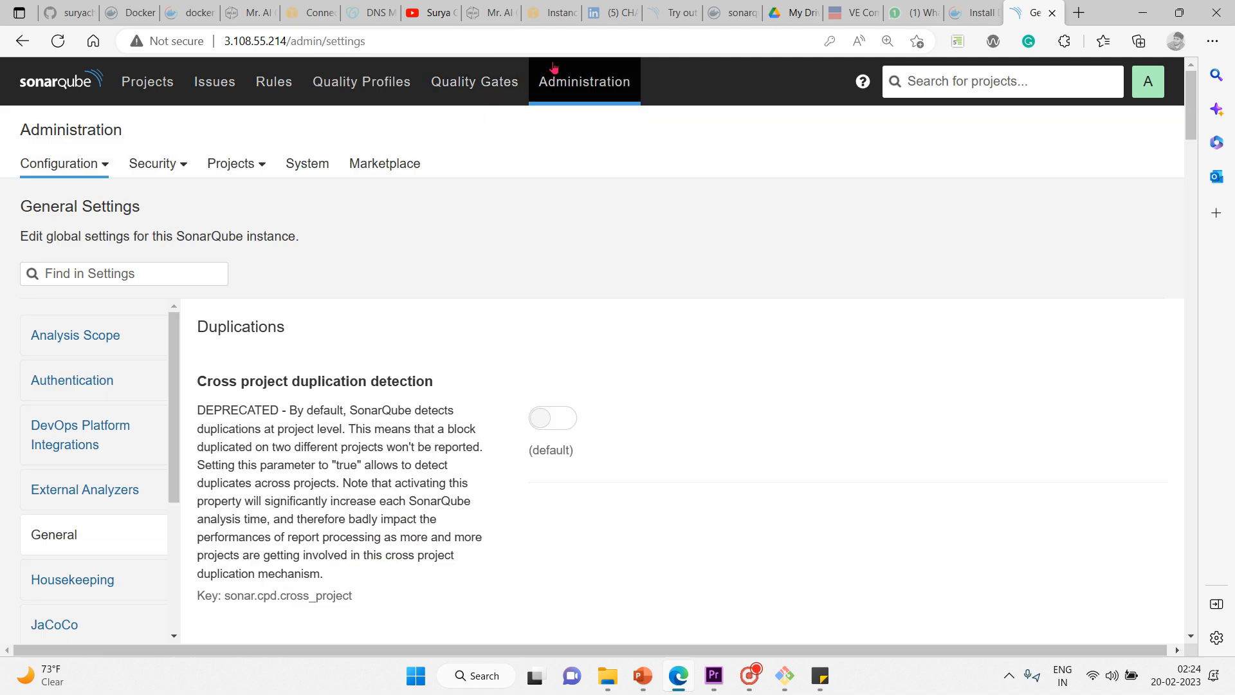
{"action": "left_click", "coordinate": [174, 169]}
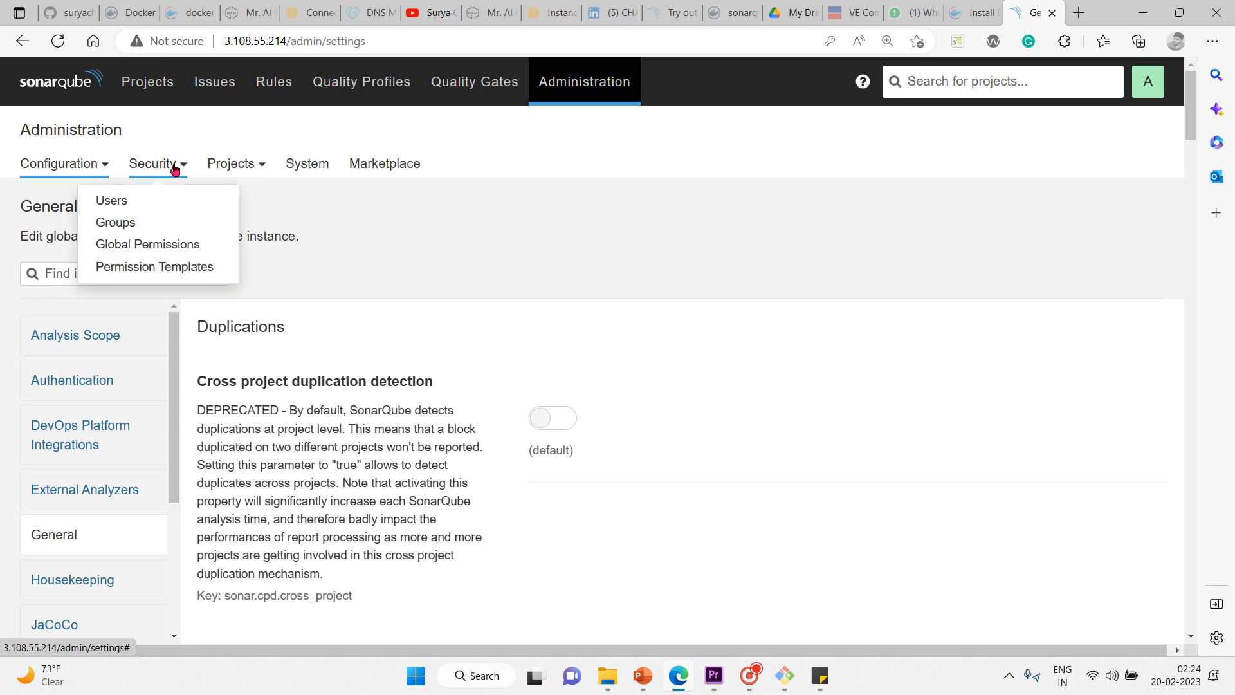
{"action": "left_click", "coordinate": [154, 247]}
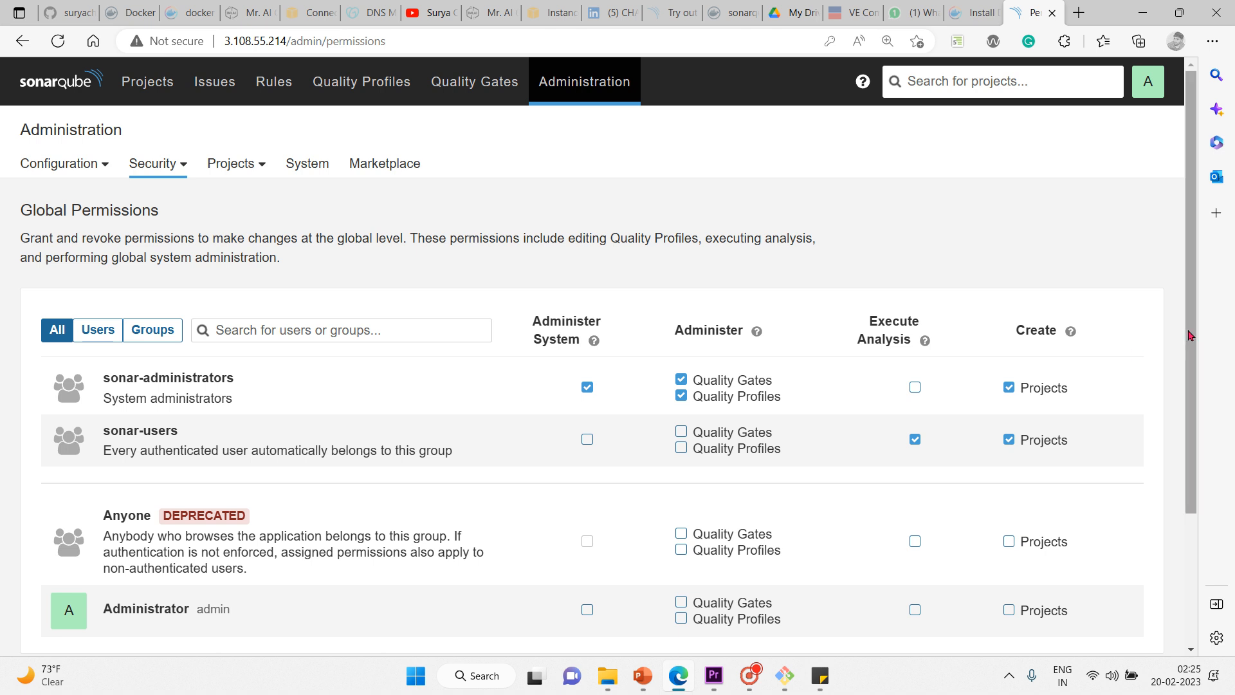
{"action": "left_click_drag", "start_coordinate": [1191, 339], "coordinate": [1183, 364]}
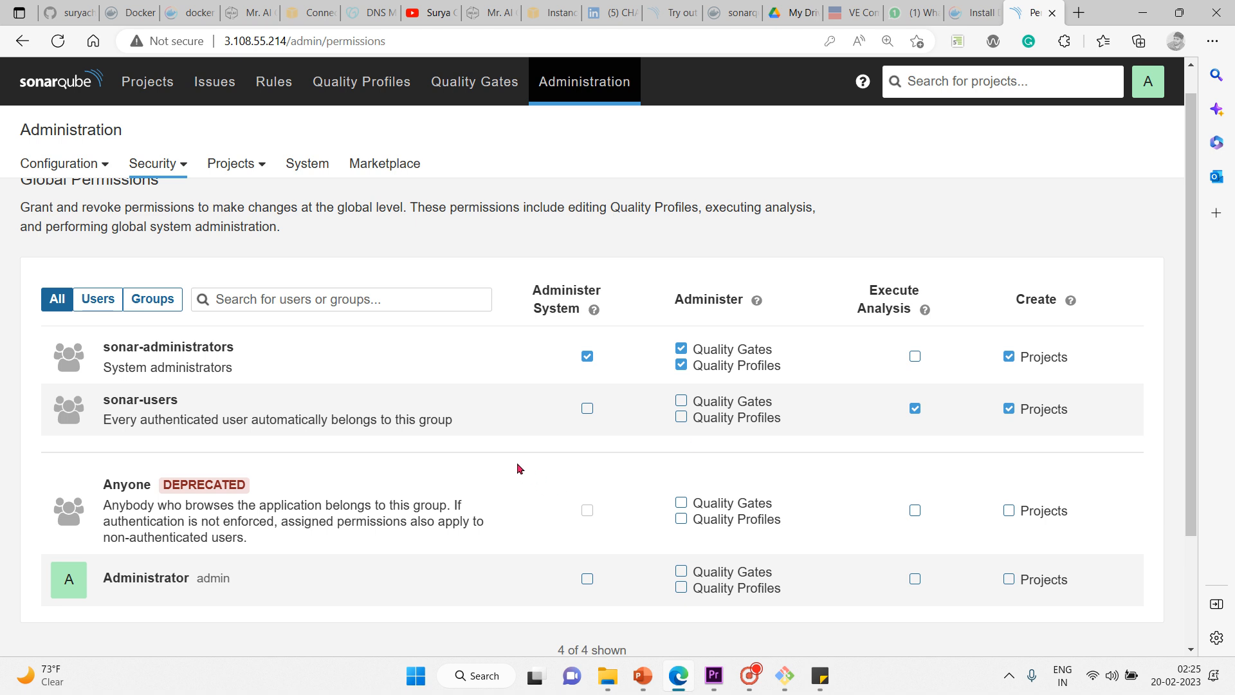
{"action": "scroll", "coordinate": [518, 467], "scroll_direction": "down", "scroll_amount": 1}
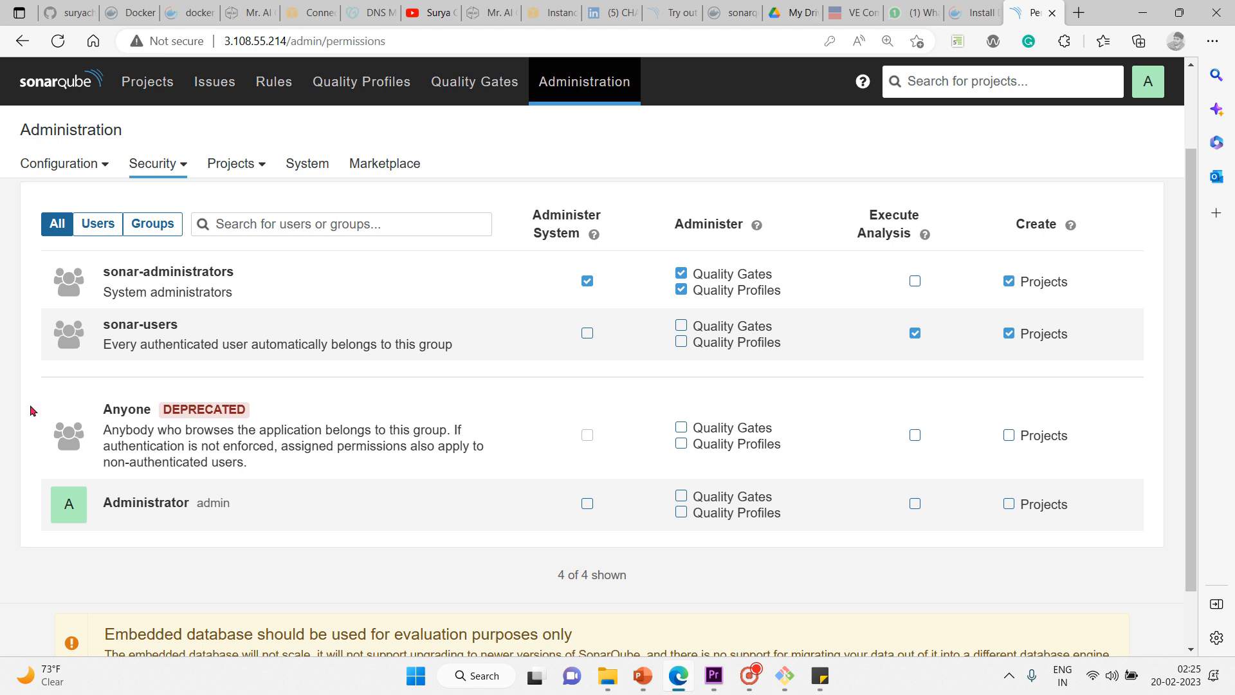
{"action": "left_click_drag", "start_coordinate": [30, 404], "coordinate": [1109, 422]}
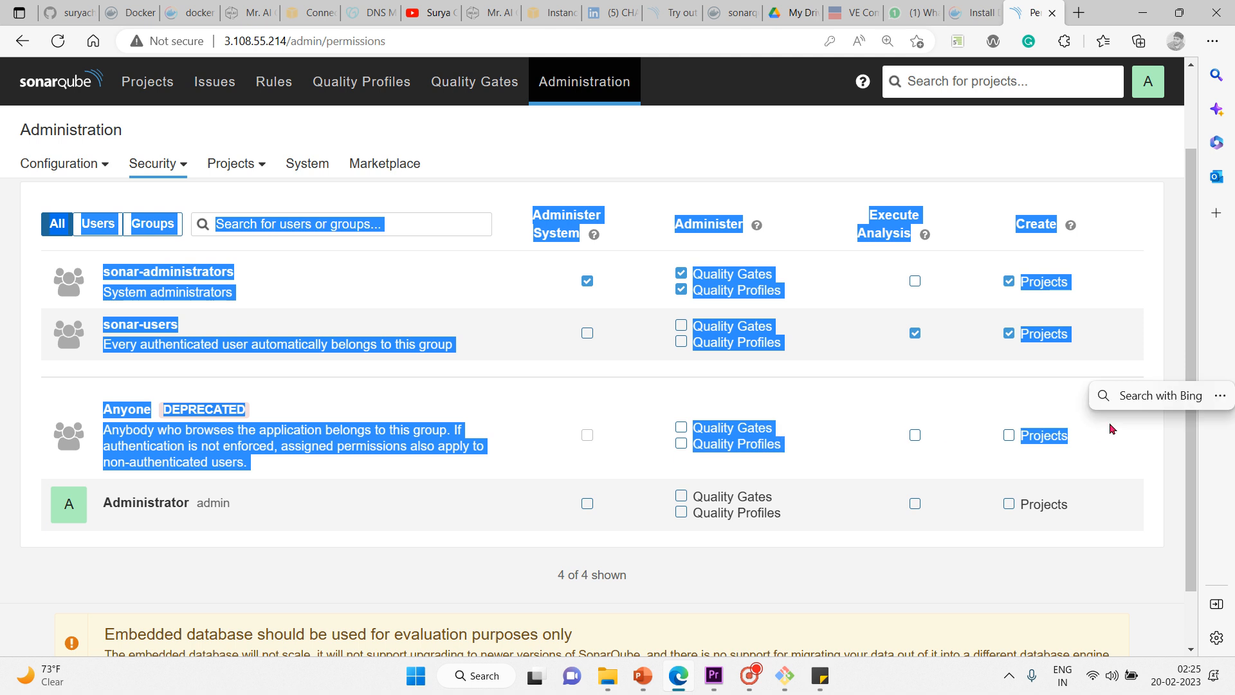
{"action": "left_click", "coordinate": [496, 440]}
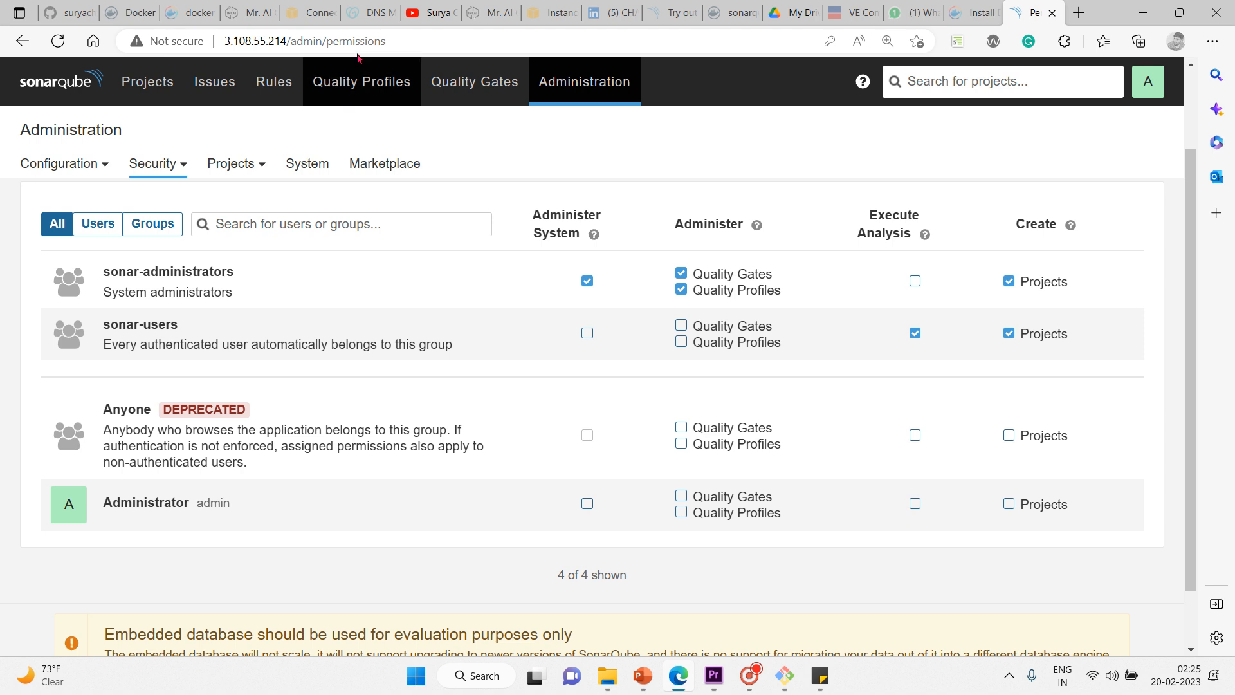
{"action": "left_click", "coordinate": [432, 78]}
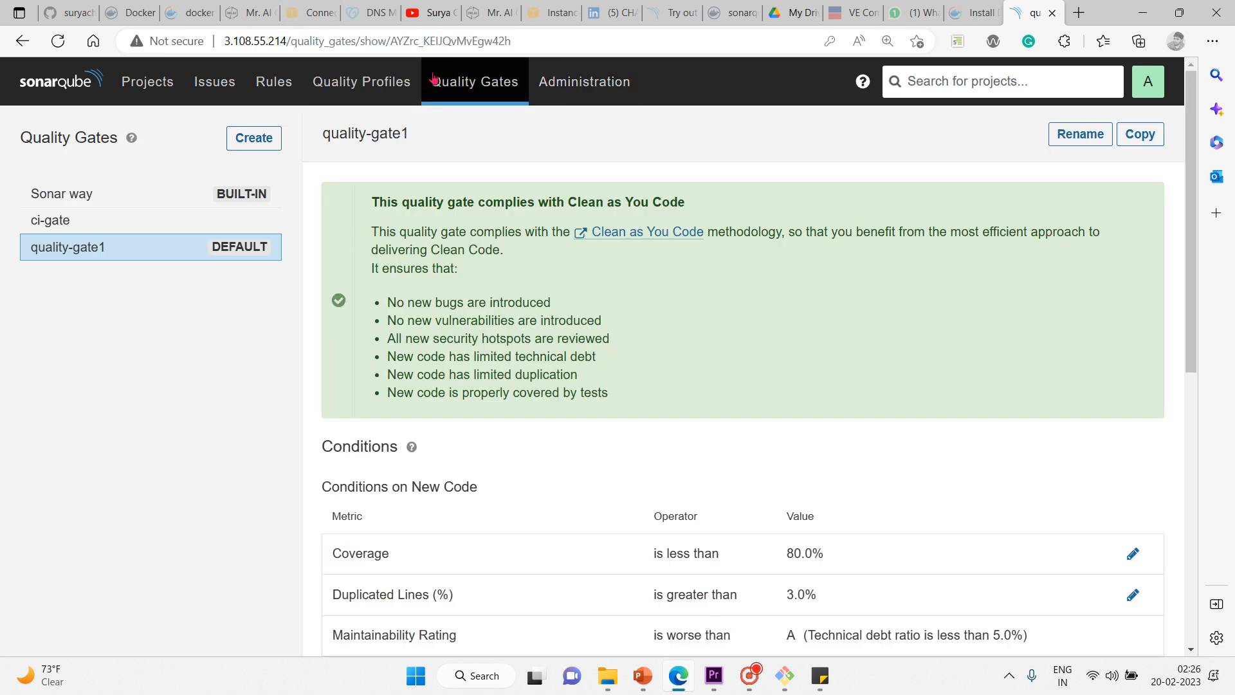
Step: Visit the Projects list, then return to Quality Gates showing quality-gate1
{"action": "left_click", "coordinate": [145, 84]}
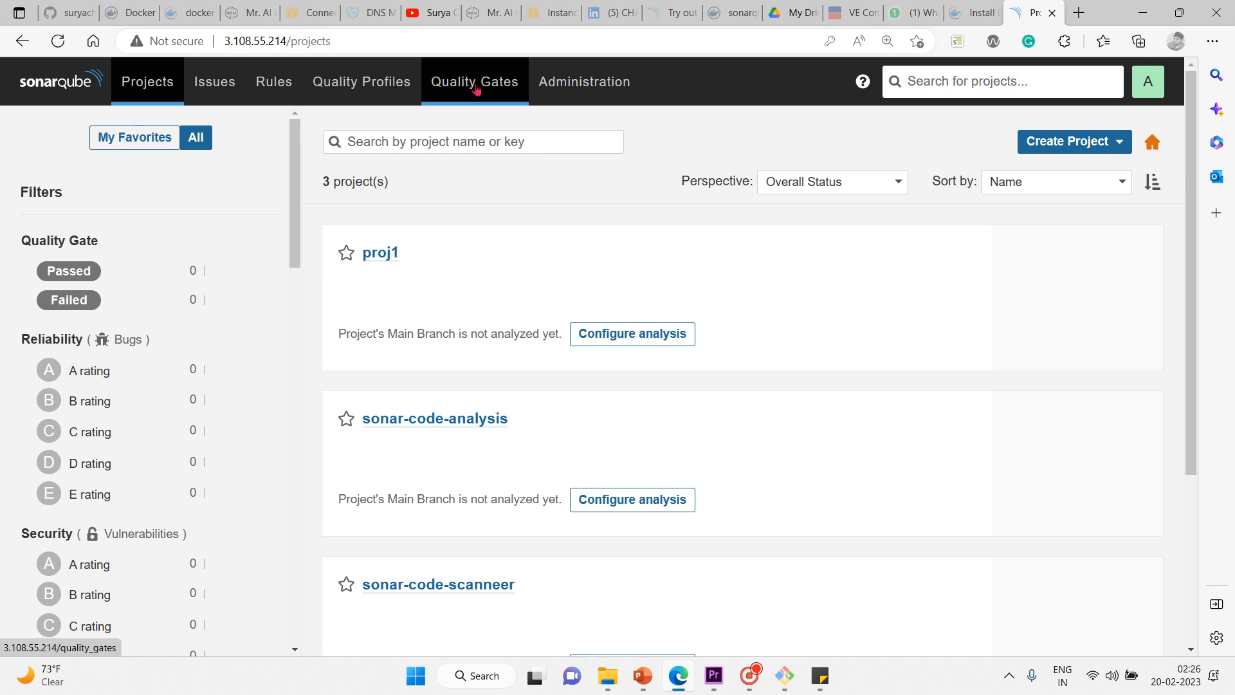
{"action": "left_click", "coordinate": [476, 87]}
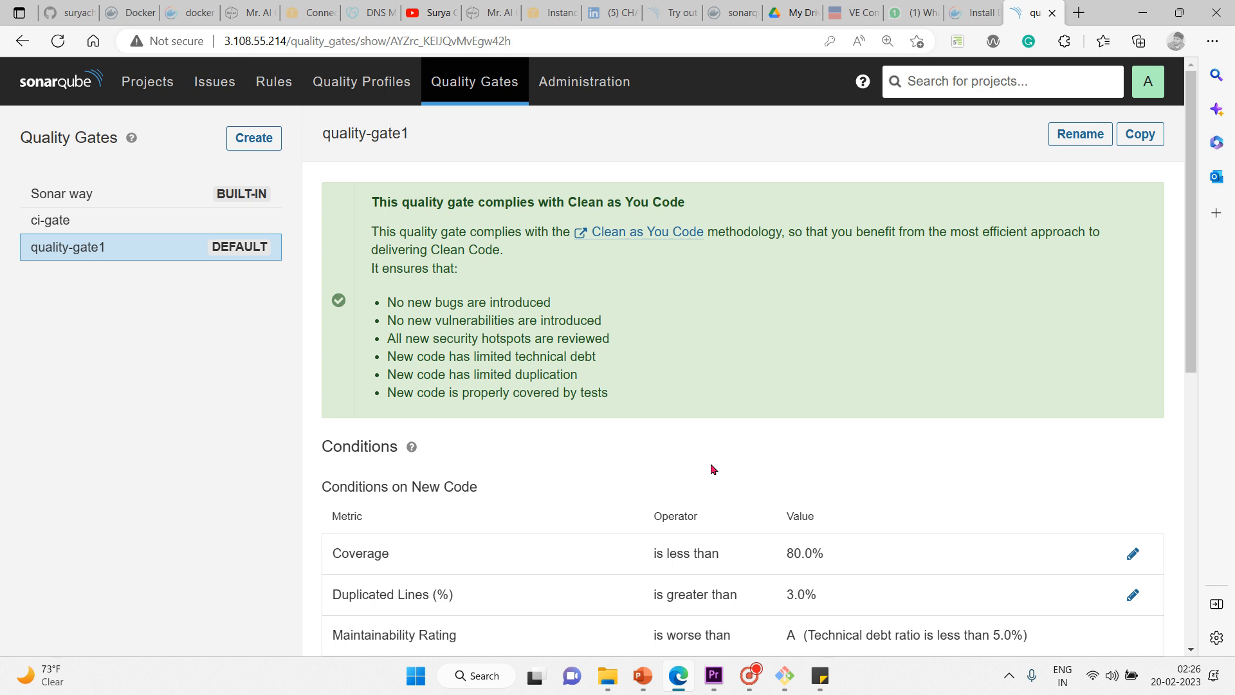
Step: Point out the Operator, Value and Metric column headings of quality-gate1's conditions
{"action": "scroll", "coordinate": [713, 469], "scroll_direction": "down", "scroll_amount": 3}
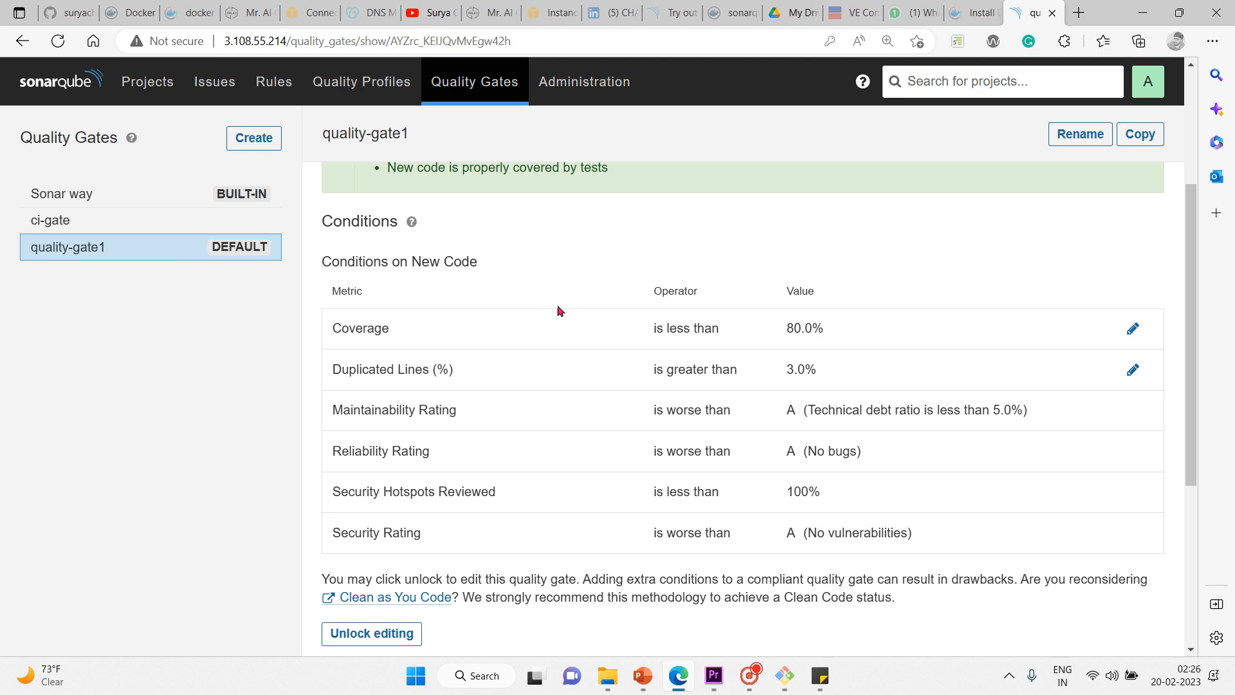
{"action": "left_click_drag", "start_coordinate": [654, 300], "coordinate": [715, 307]}
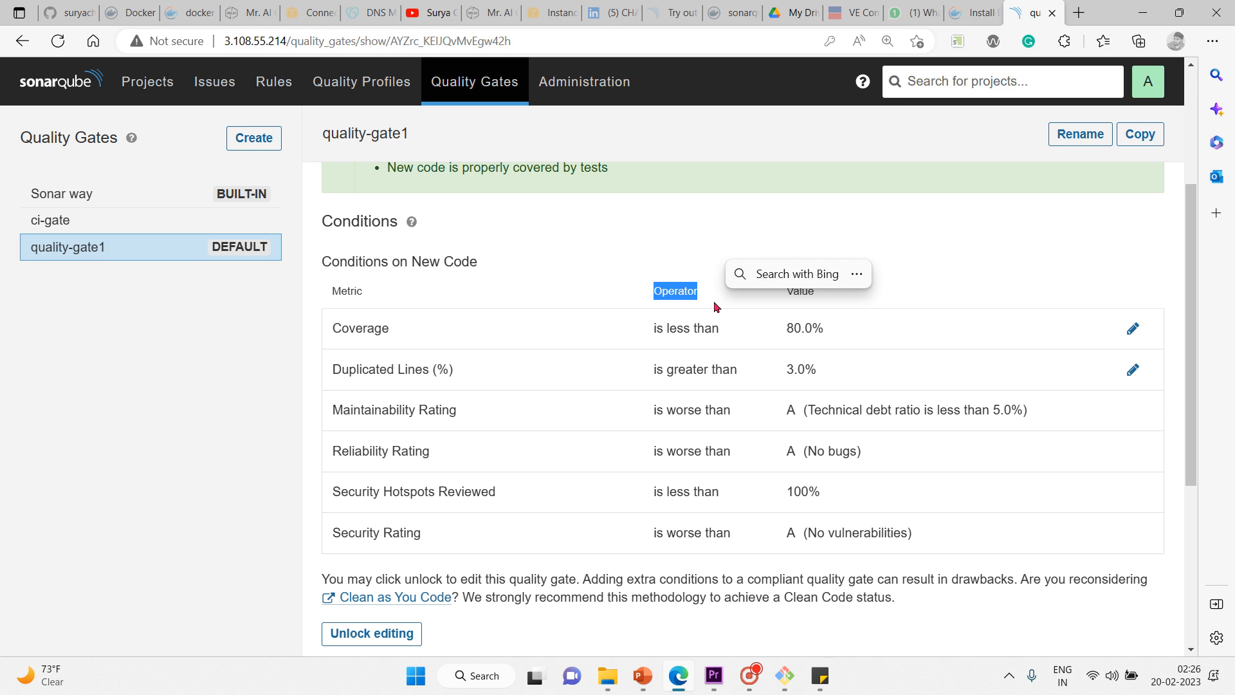
{"action": "left_click", "coordinate": [782, 290]}
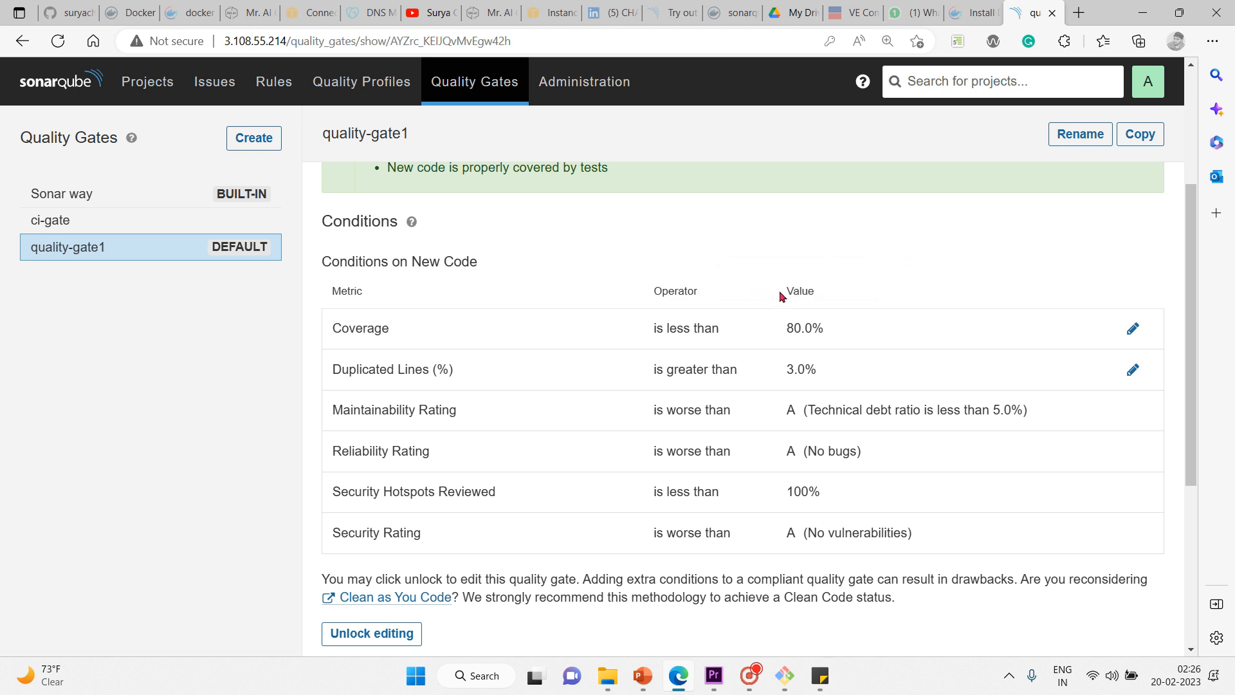
{"action": "left_click_drag", "start_coordinate": [780, 292], "coordinate": [857, 284]}
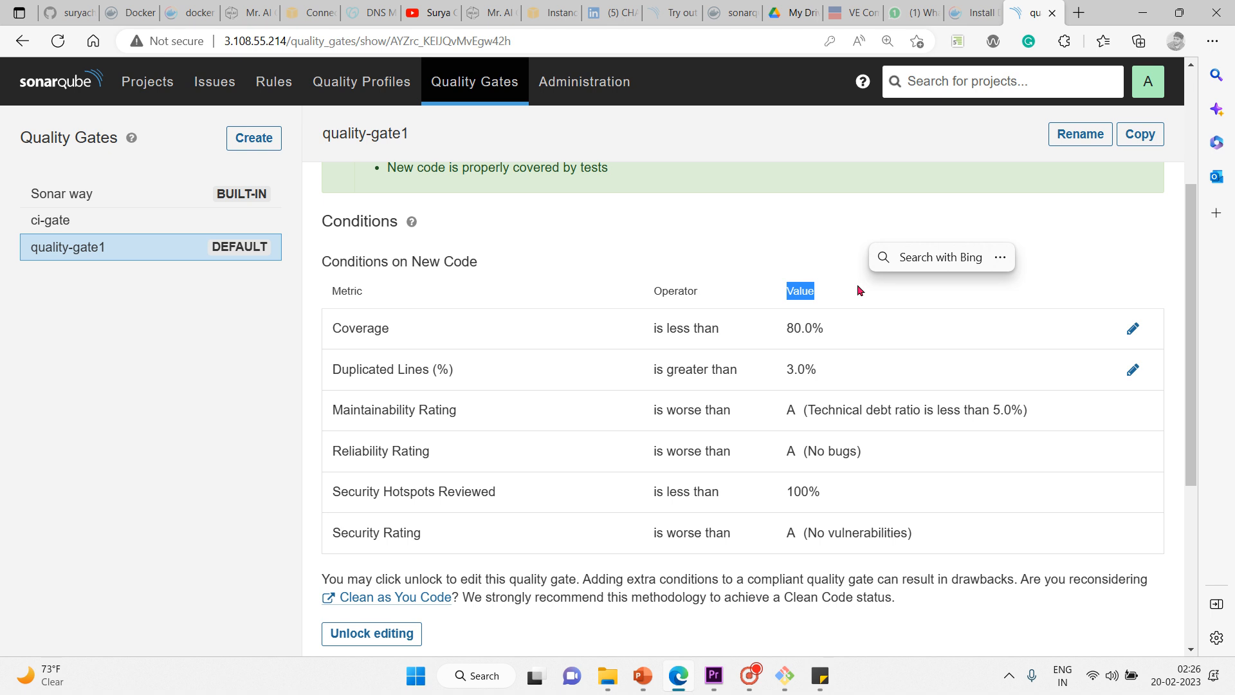
{"action": "left_click", "coordinate": [669, 248]}
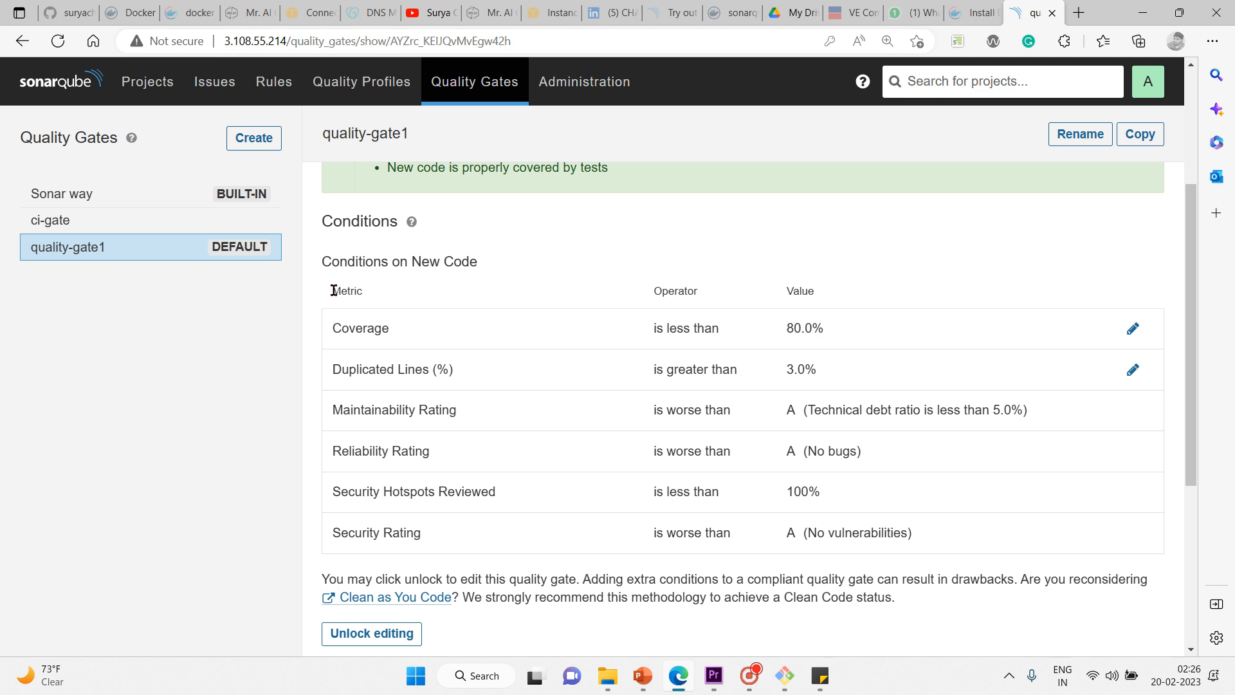
{"action": "left_click_drag", "start_coordinate": [331, 291], "coordinate": [683, 282]}
{"action": "left_click", "coordinate": [786, 308]}
{"action": "left_click_drag", "start_coordinate": [781, 291], "coordinate": [836, 284]}
{"action": "left_click", "coordinate": [1034, 216]}
Step: Reselect quality-gate1 and scroll down to its Unlock editing notice
{"action": "scroll", "coordinate": [1034, 216], "scroll_direction": "up", "scroll_amount": 3}
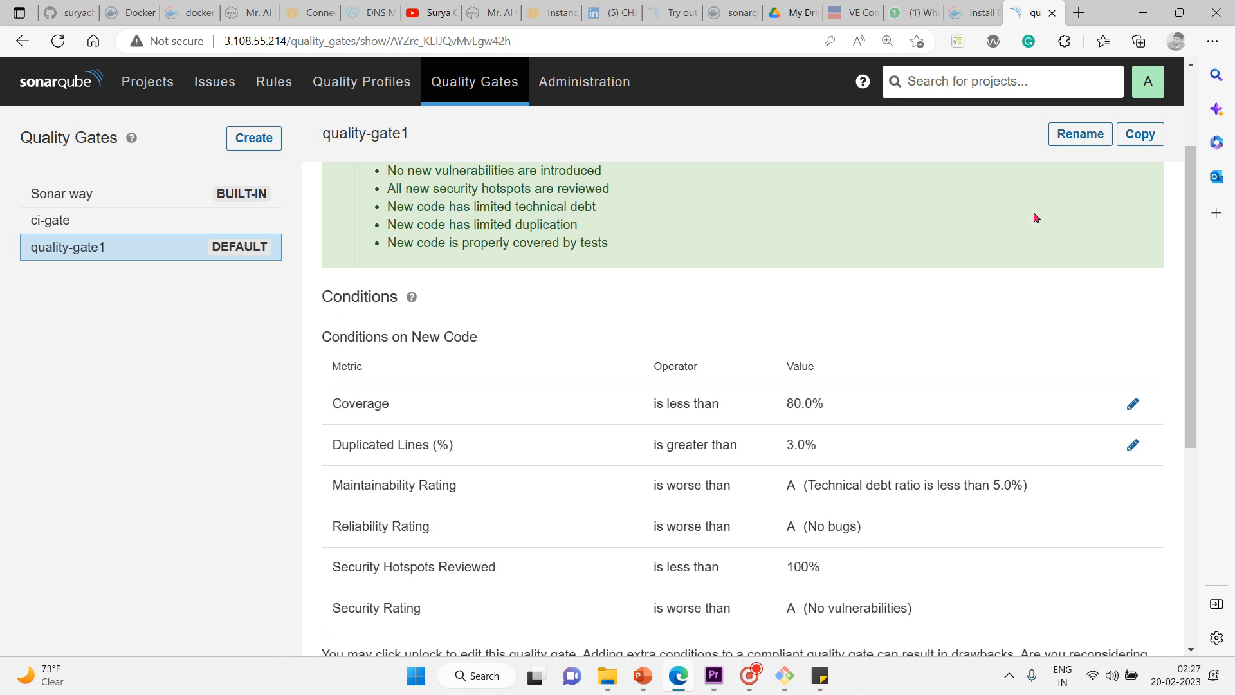
{"action": "scroll", "coordinate": [1034, 217], "scroll_direction": "down", "scroll_amount": 8}
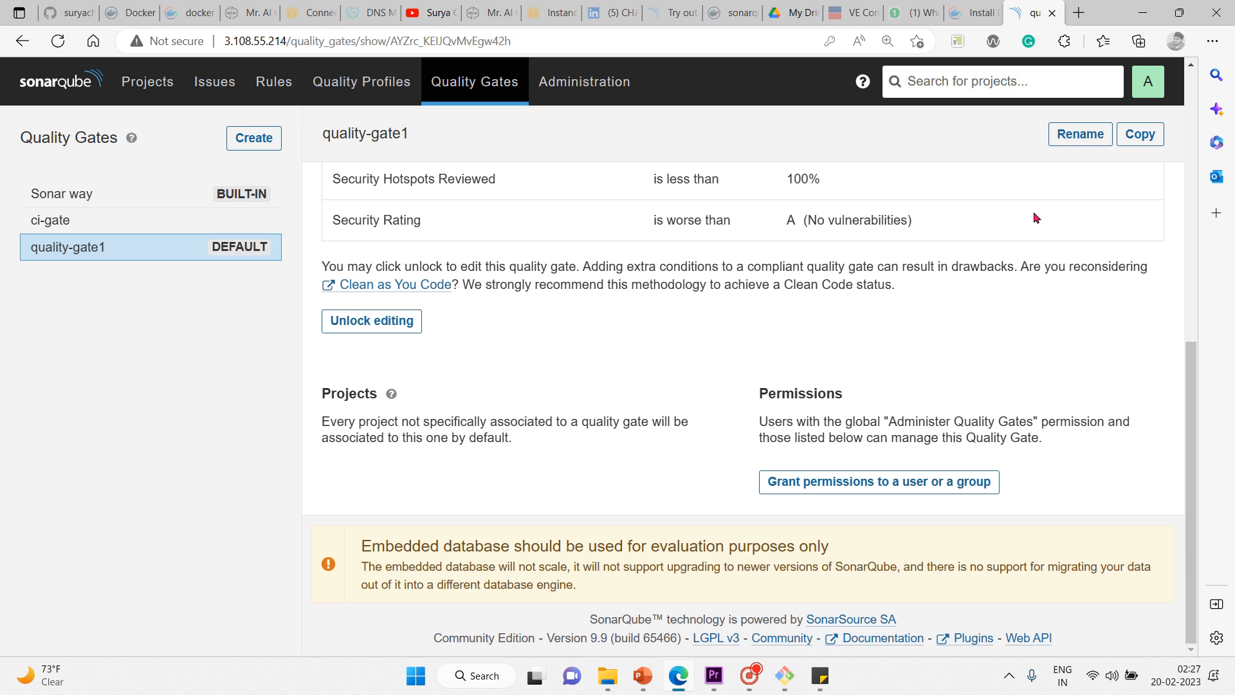
{"action": "scroll", "coordinate": [1034, 217], "scroll_direction": "up", "scroll_amount": 8}
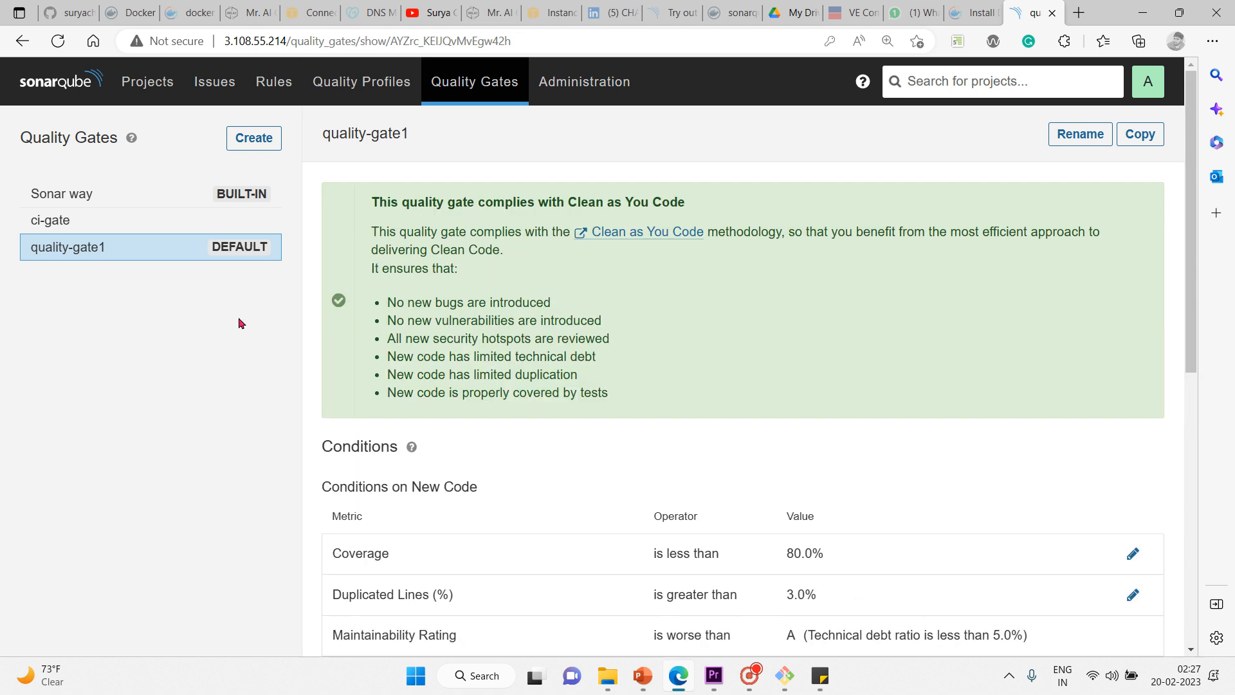
{"action": "left_click", "coordinate": [161, 253]}
{"action": "scroll", "coordinate": [790, 468], "scroll_direction": "down", "scroll_amount": 3}
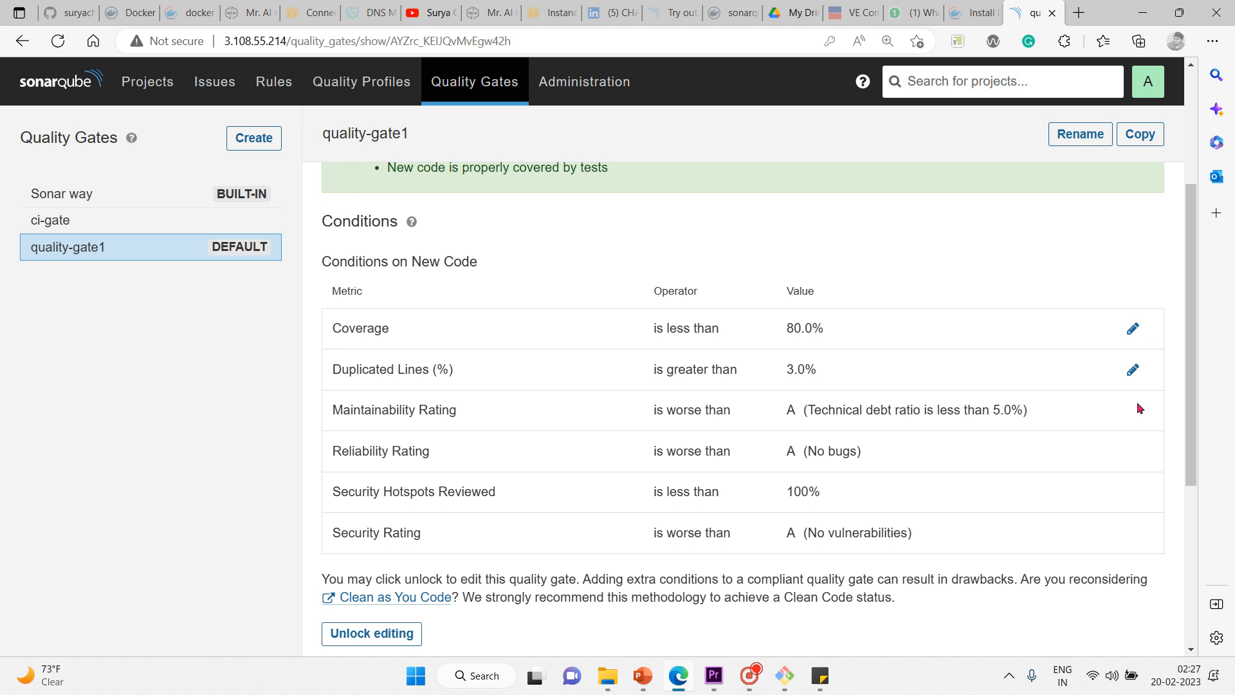
{"action": "scroll", "coordinate": [1081, 474], "scroll_direction": "down", "scroll_amount": 2}
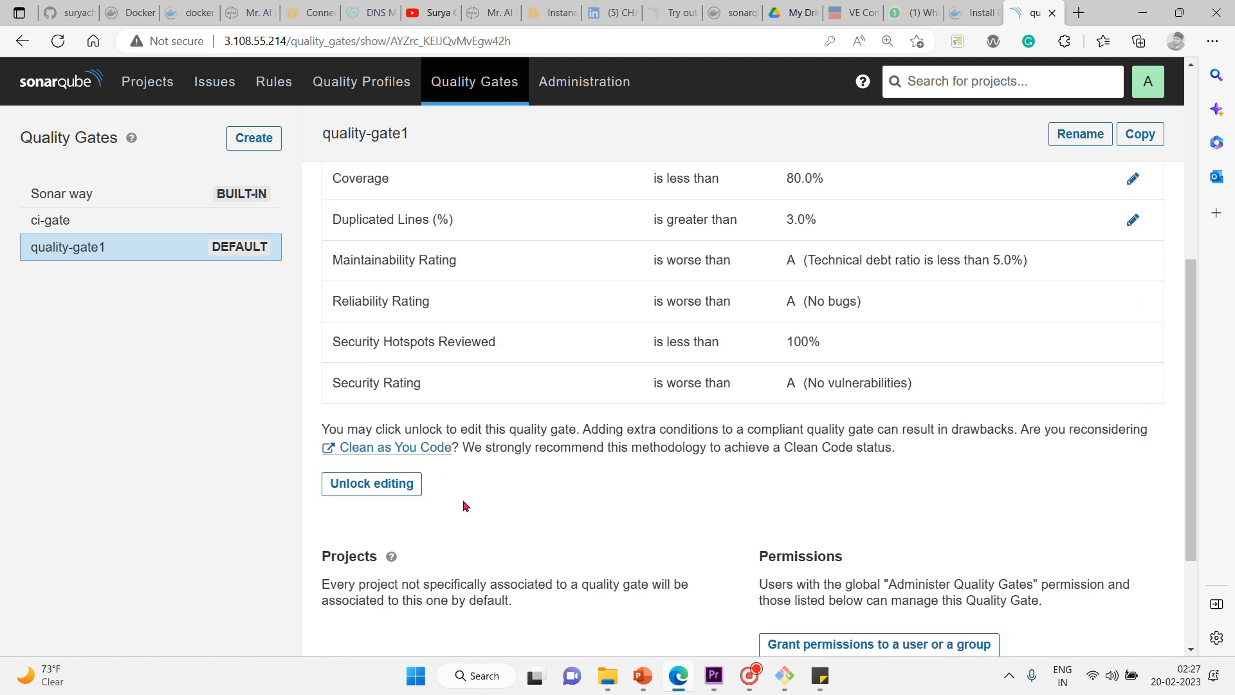
Step: Unlock editing on quality-gate1 and point out the permissions explanation
{"action": "left_click", "coordinate": [400, 484]}
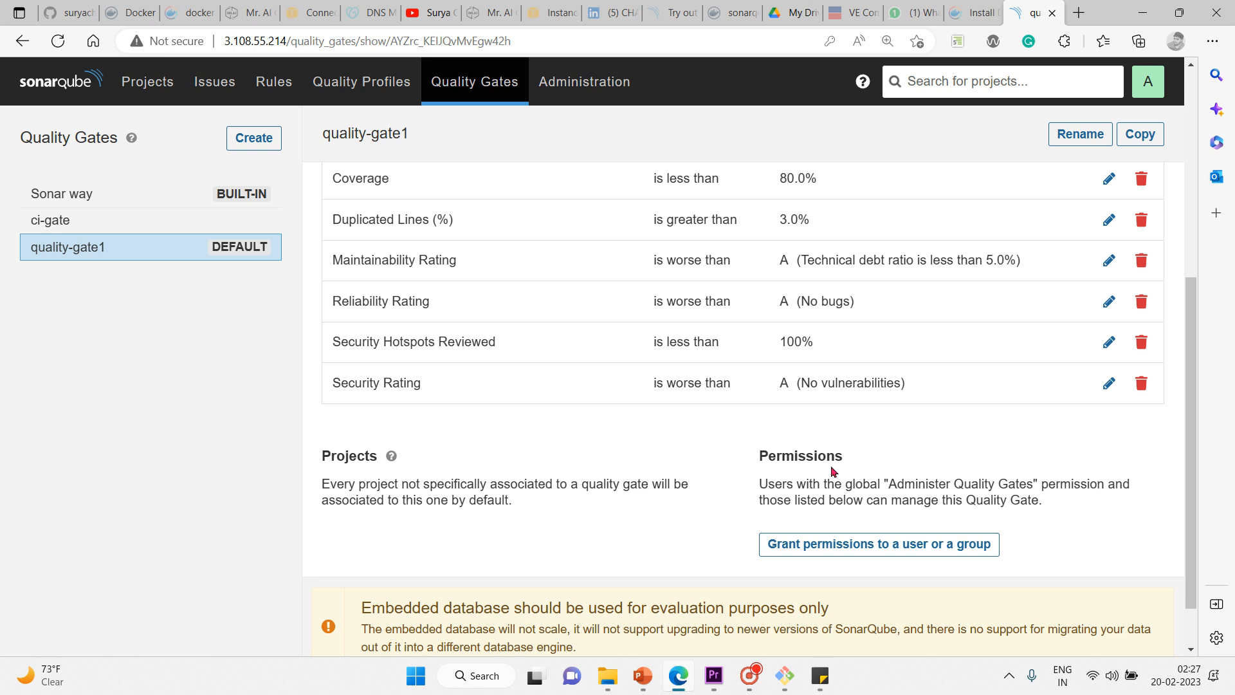
{"action": "left_click_drag", "start_coordinate": [762, 484], "coordinate": [1085, 504]}
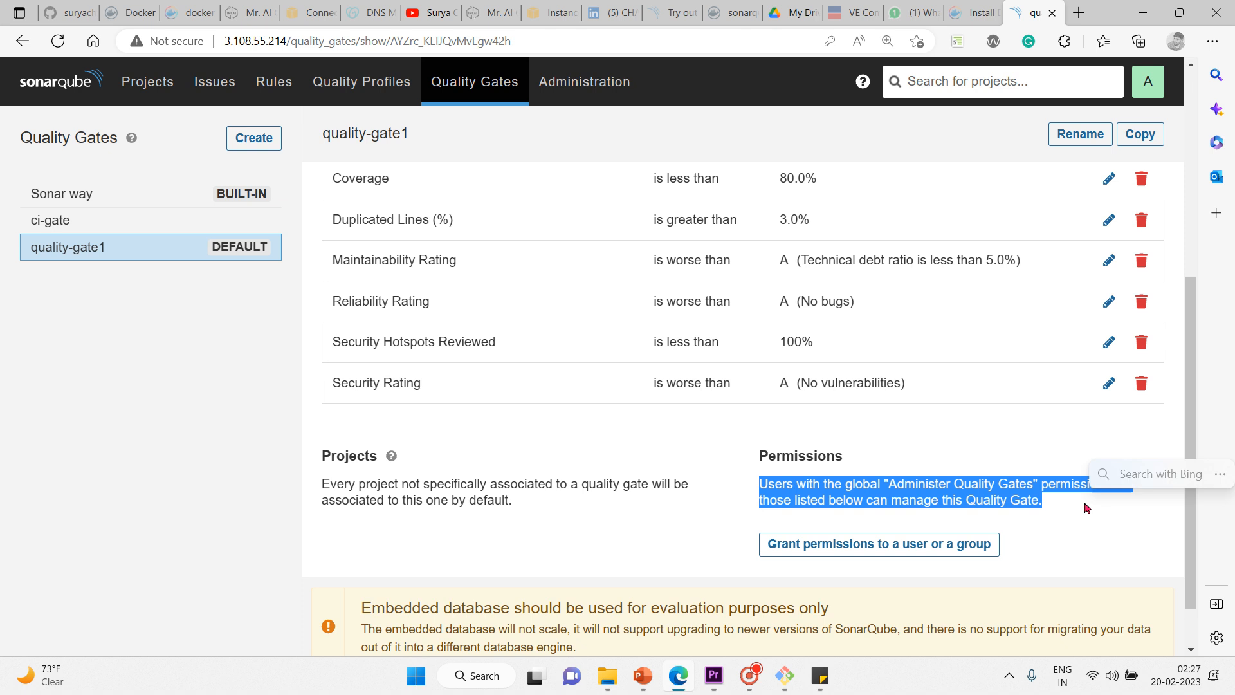
{"action": "left_click", "coordinate": [1037, 530]}
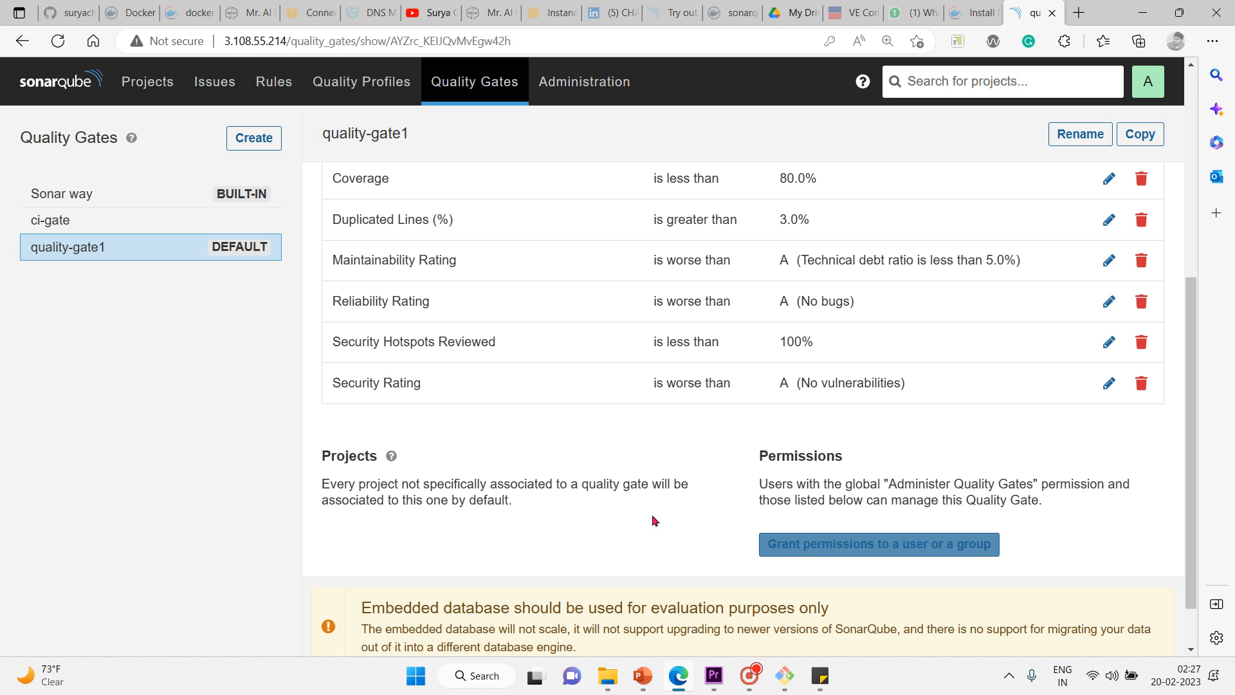
Step: Open Grant permissions, browse the user and group list, then cancel without granting
{"action": "left_click", "coordinate": [892, 547]}
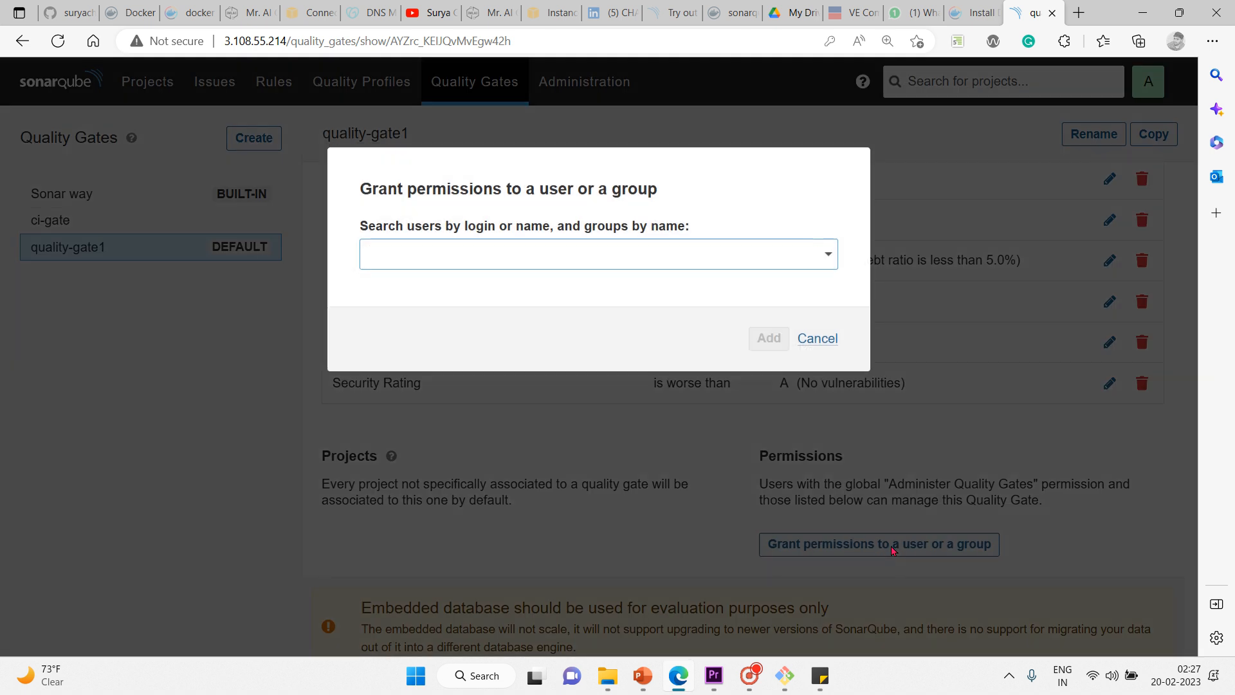
{"action": "left_click", "coordinate": [827, 255]}
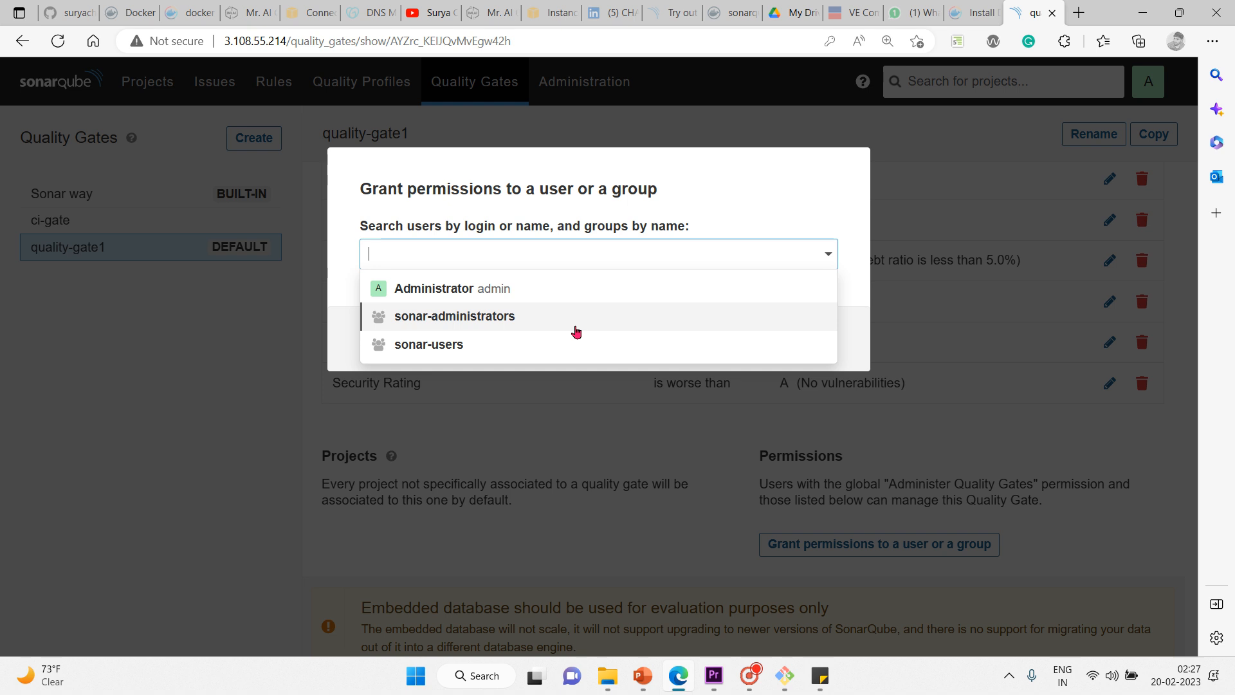
{"action": "left_click", "coordinate": [951, 195]}
{"action": "left_click", "coordinate": [948, 194]}
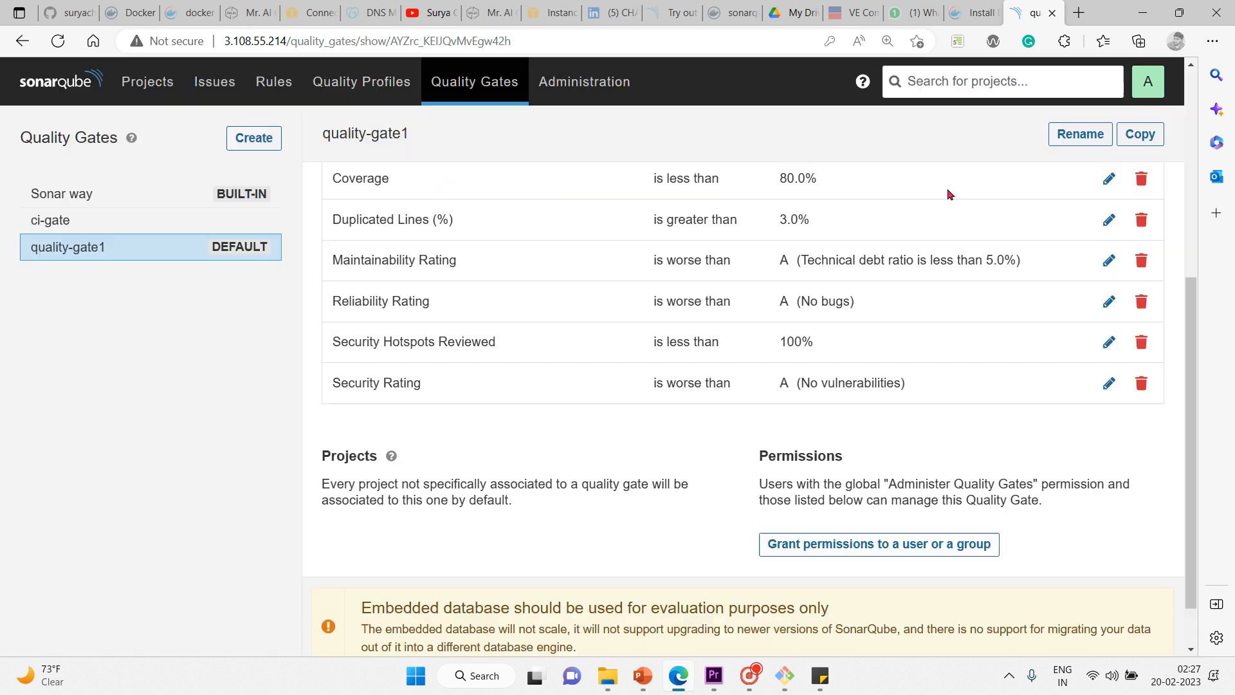
Step: After briefly viewing ci-gate, create and save a new quality gate named qg2
{"action": "left_click", "coordinate": [161, 224]}
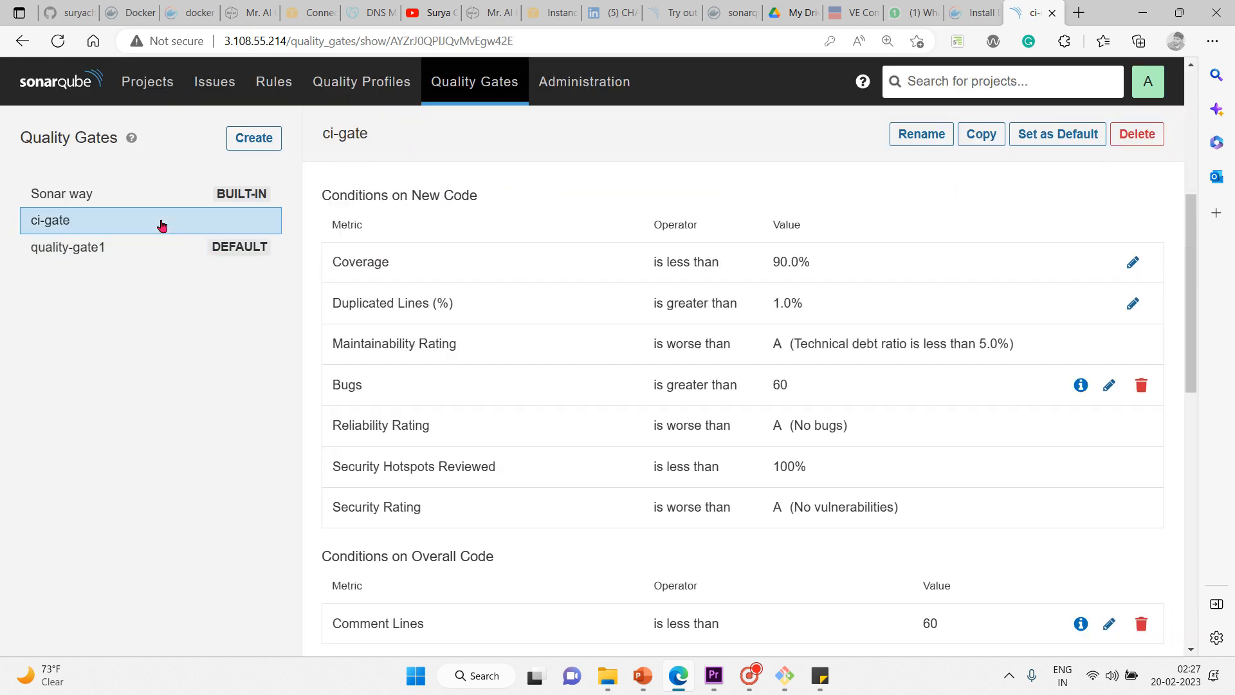
{"action": "left_click", "coordinate": [163, 247]}
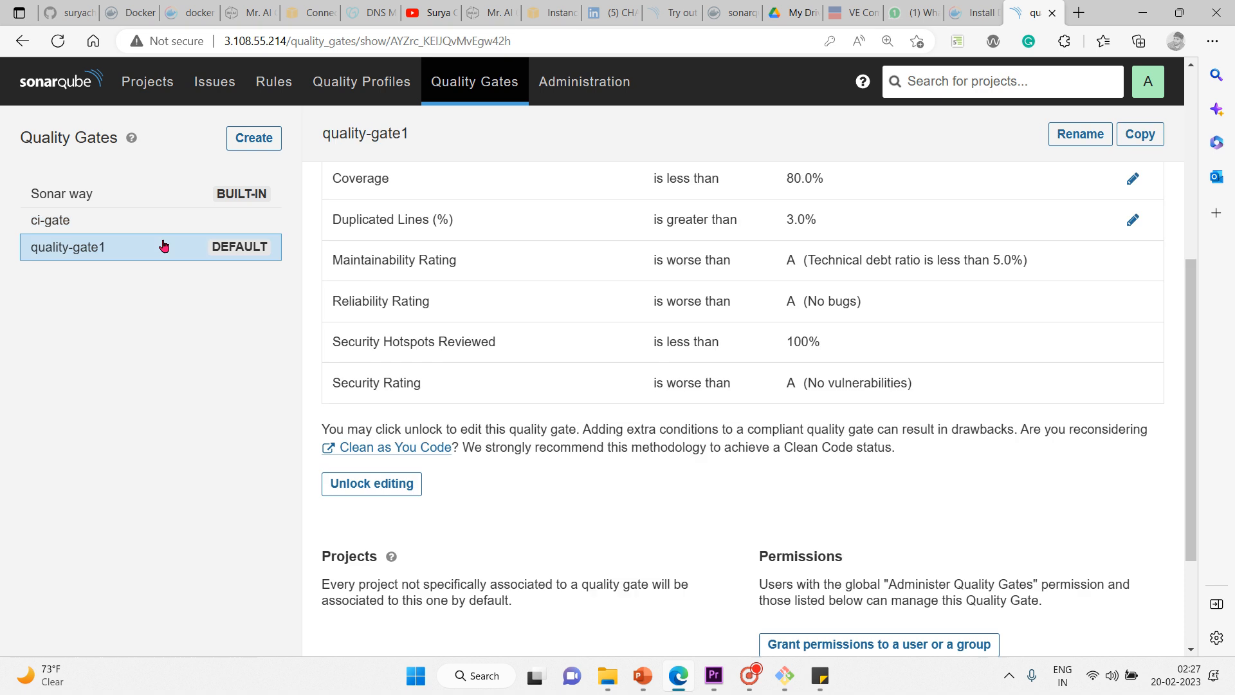
{"action": "left_click", "coordinate": [268, 147]}
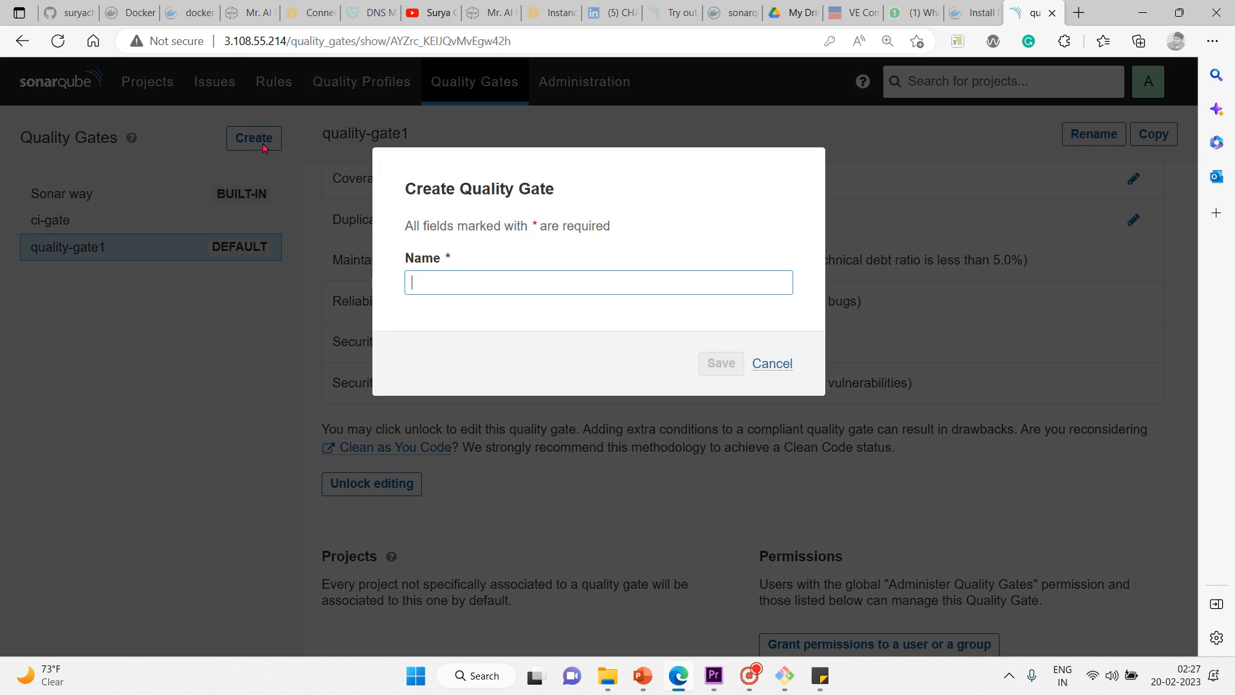
{"action": "left_click", "coordinate": [463, 282]}
{"action": "type", "text": "aq"}
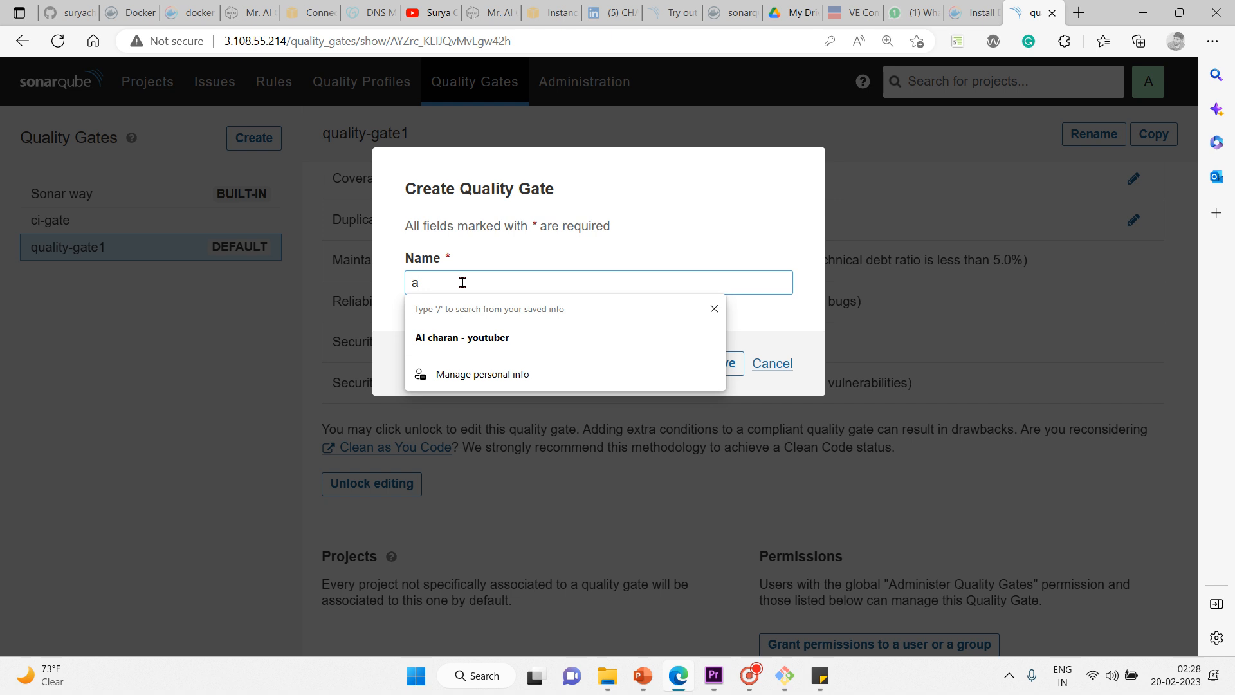
{"action": "key", "text": "BackSpace"}
{"action": "key", "text": "BackSpace"}
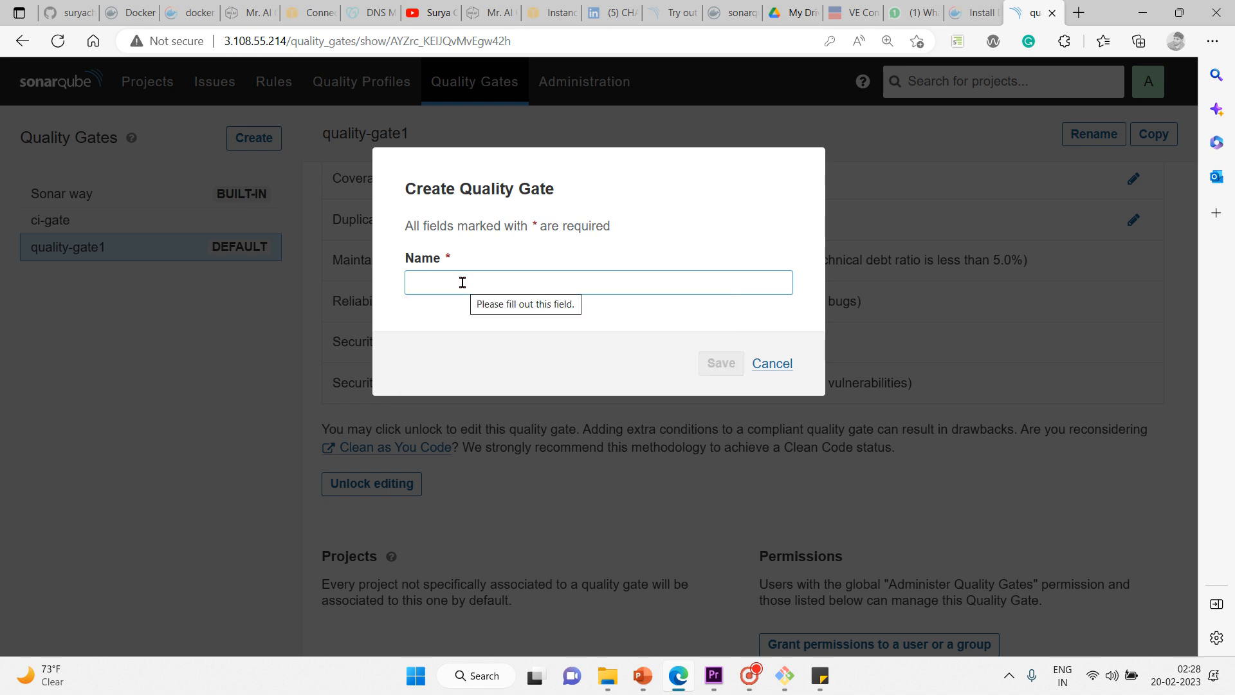
{"action": "type", "text": "qu"}
{"action": "key", "text": "Down"}
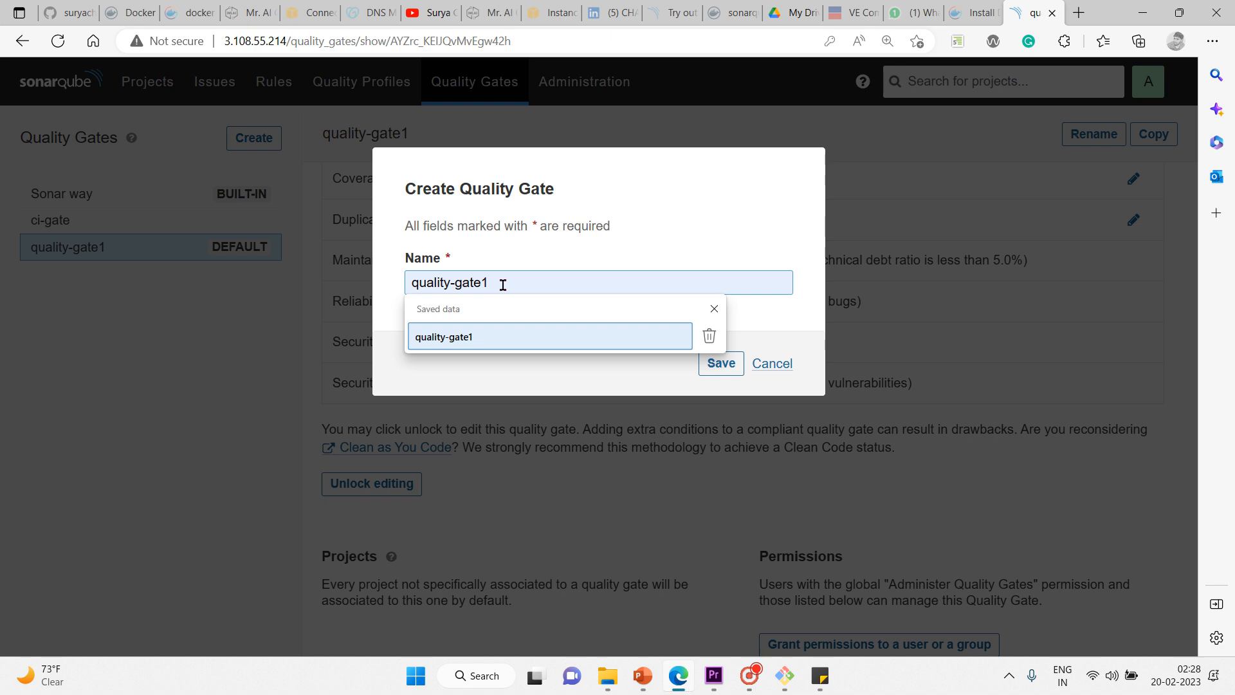
{"action": "key", "text": "BackSpace"}
{"action": "key", "text": "BackSpace"}
{"action": "type", "text": "q"}
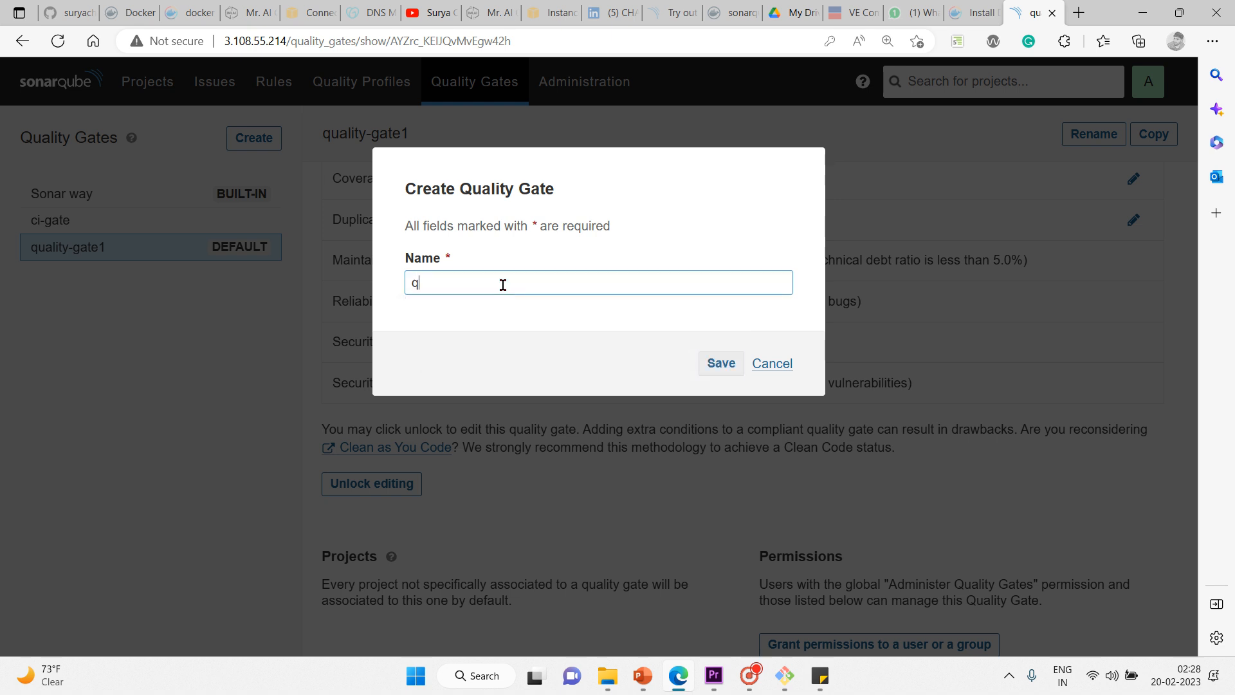
{"action": "type", "text": "uality"}
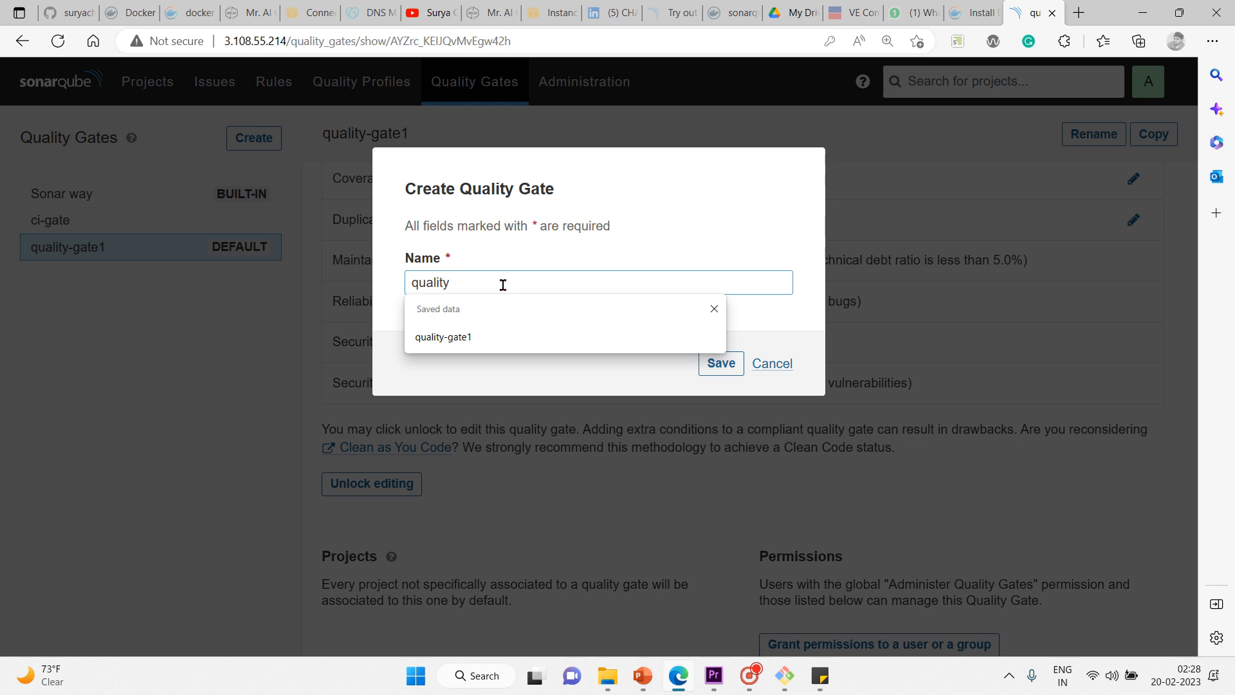
{"action": "type", "text": "-ga"}
{"action": "key", "text": "BackSpace"}
{"action": "key", "text": "BackSpace"}
{"action": "key", "text": "BackSpace"}
{"action": "key", "text": "BackSpace"}
{"action": "key", "text": "BackSpace"}
{"action": "key", "text": "BackSpace"}
{"action": "key", "text": "BackSpace"}
{"action": "key", "text": "BackSpace"}
{"action": "key", "text": "BackSpace"}
{"action": "type", "text": "g2"}
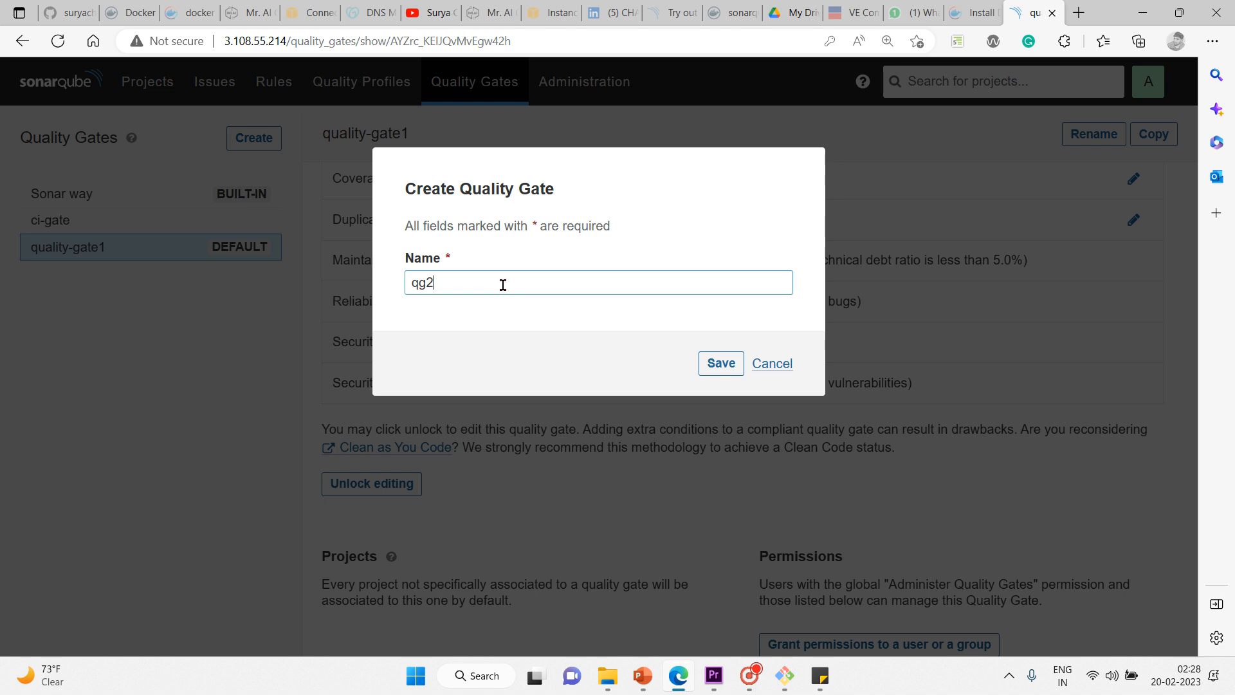
{"action": "left_click", "coordinate": [720, 364]}
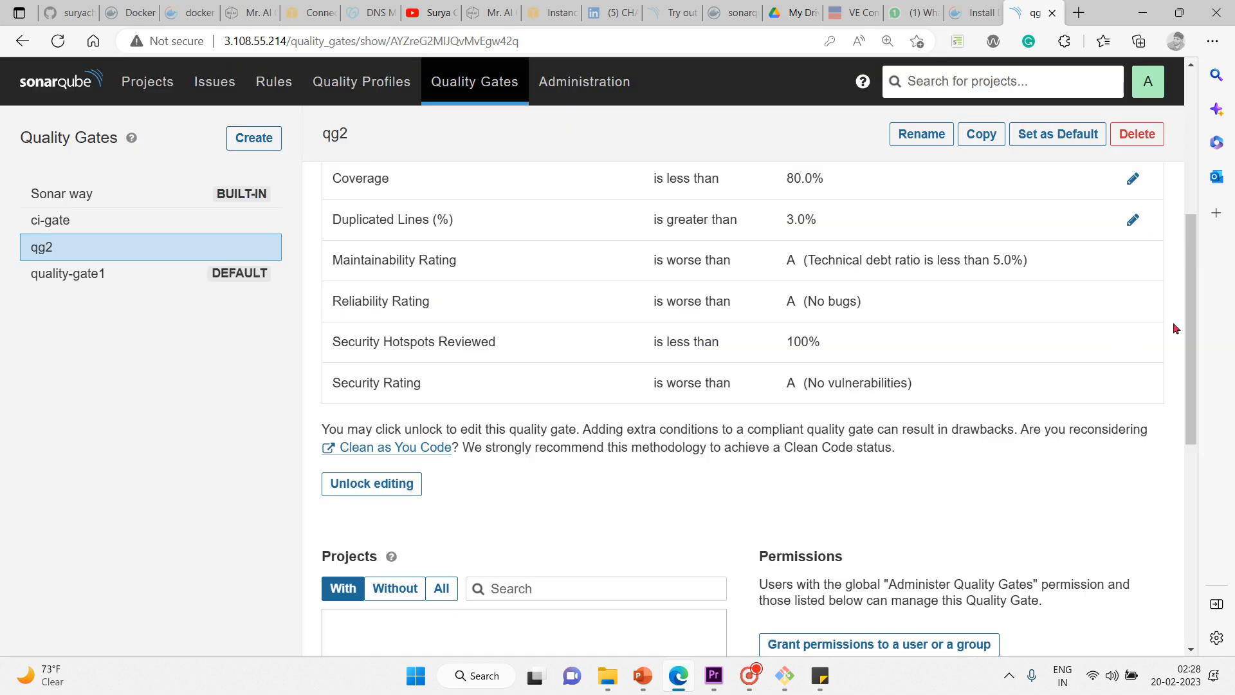
Step: Scroll through the qg2 page to review the unlock notice
{"action": "left_click_drag", "start_coordinate": [1173, 395], "coordinate": [1166, 424]}
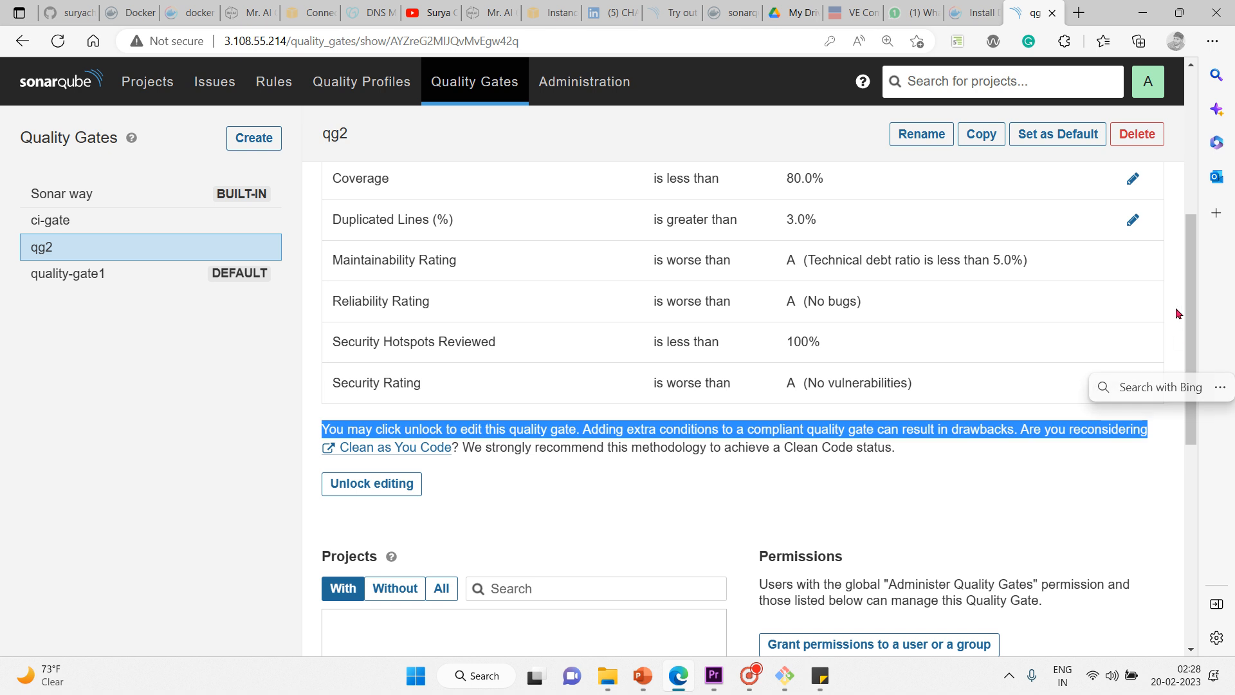
{"action": "scroll", "coordinate": [1191, 386], "scroll_direction": "down", "scroll_amount": 5}
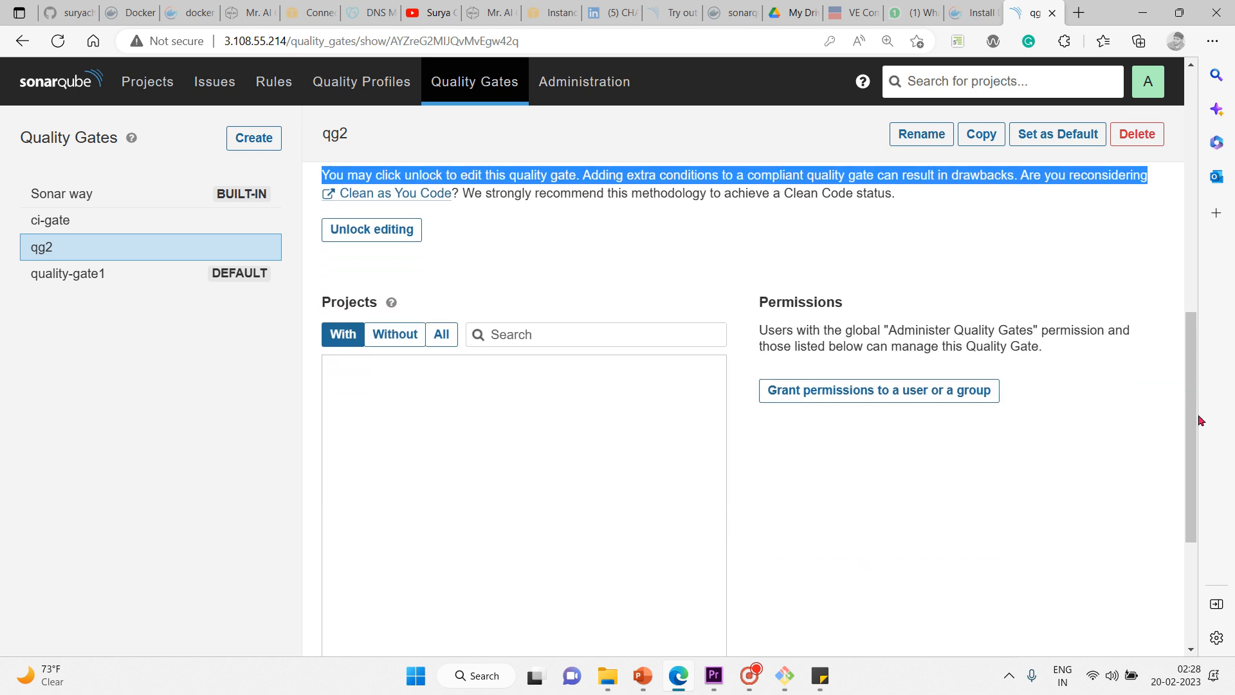
{"action": "scroll", "coordinate": [1190, 438], "scroll_direction": "down", "scroll_amount": 4}
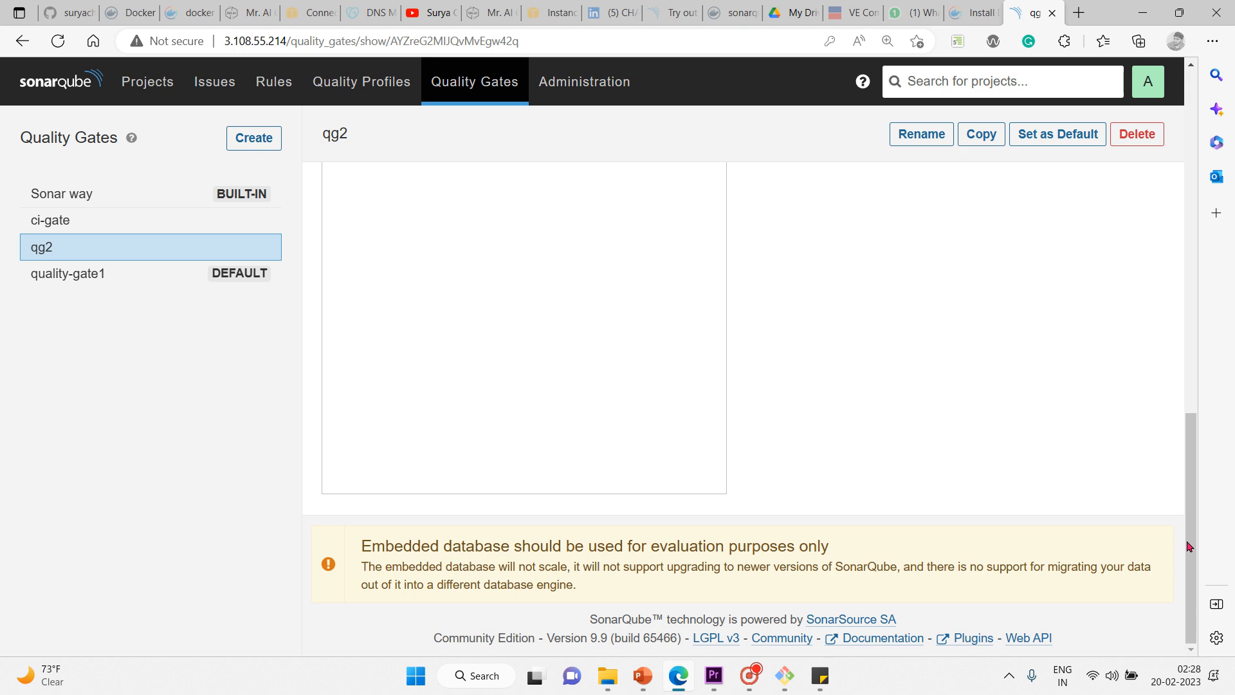
{"action": "scroll", "coordinate": [1148, 356], "scroll_direction": "up", "scroll_amount": 8}
{"action": "scroll", "coordinate": [1083, 245], "scroll_direction": "up", "scroll_amount": 5}
{"action": "scroll", "coordinate": [1076, 207], "scroll_direction": "down", "scroll_amount": 4}
{"action": "scroll", "coordinate": [1087, 275], "scroll_direction": "up", "scroll_amount": 2}
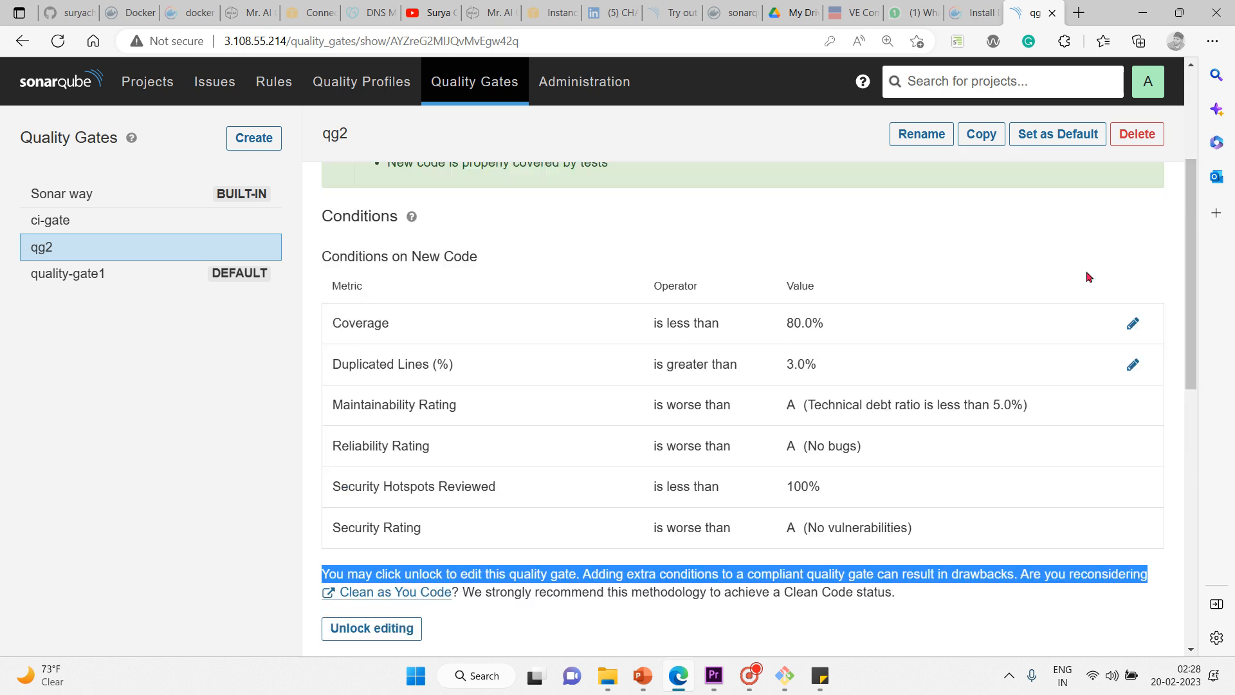
{"action": "scroll", "coordinate": [1073, 256], "scroll_direction": "down", "scroll_amount": 2}
{"action": "scroll", "coordinate": [1078, 270], "scroll_direction": "up", "scroll_amount": 2}
{"action": "scroll", "coordinate": [1089, 298], "scroll_direction": "down", "scroll_amount": 1}
{"action": "scroll", "coordinate": [1078, 271], "scroll_direction": "up", "scroll_amount": 1}
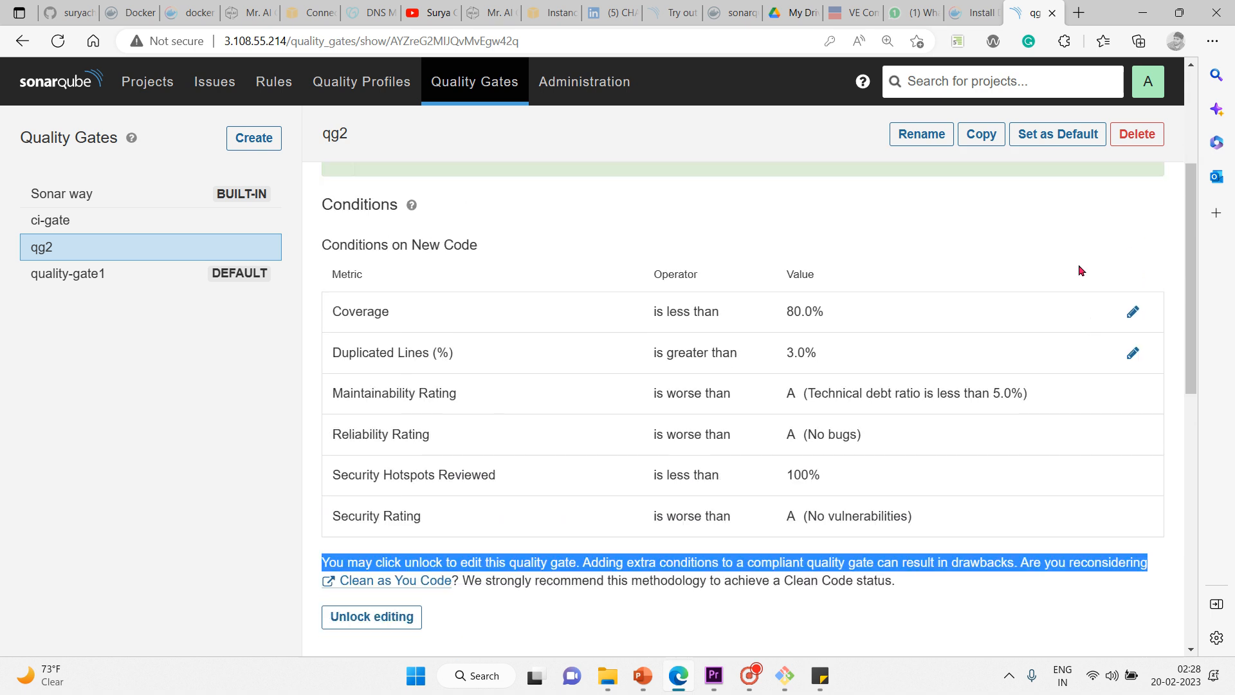
{"action": "scroll", "coordinate": [1073, 256], "scroll_direction": "down", "scroll_amount": 2}
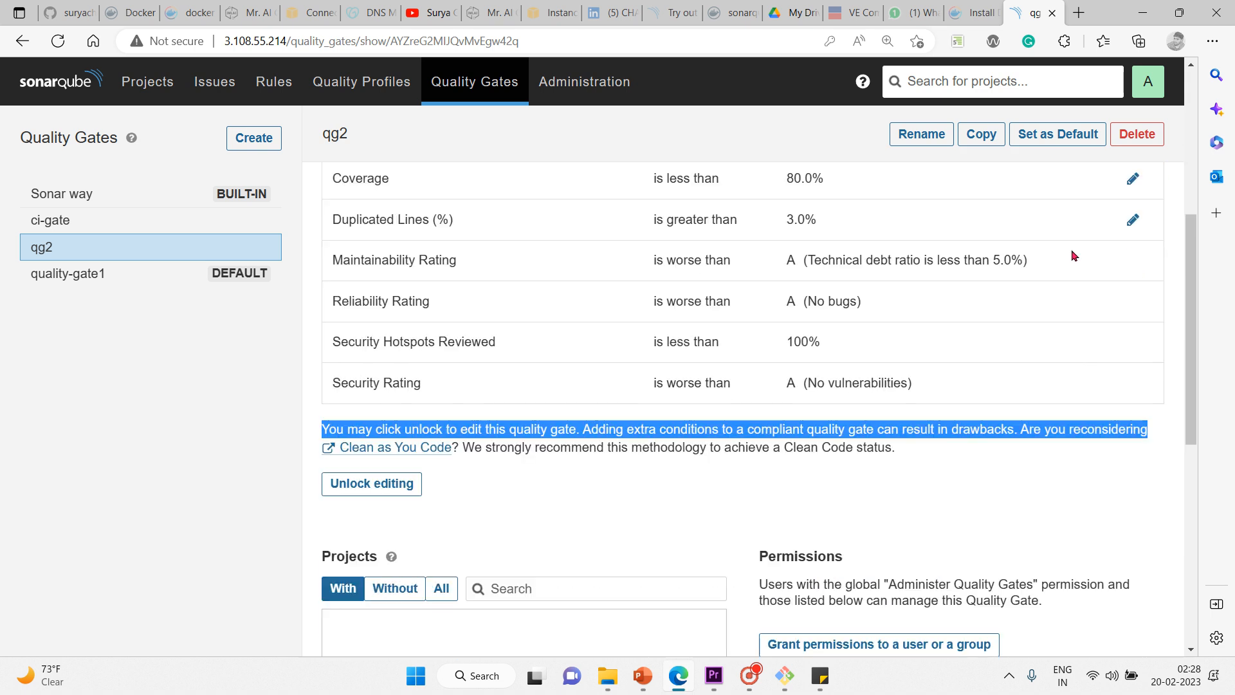
Step: Unlock qg2 for editing and begin adding a condition
{"action": "left_click", "coordinate": [374, 483]}
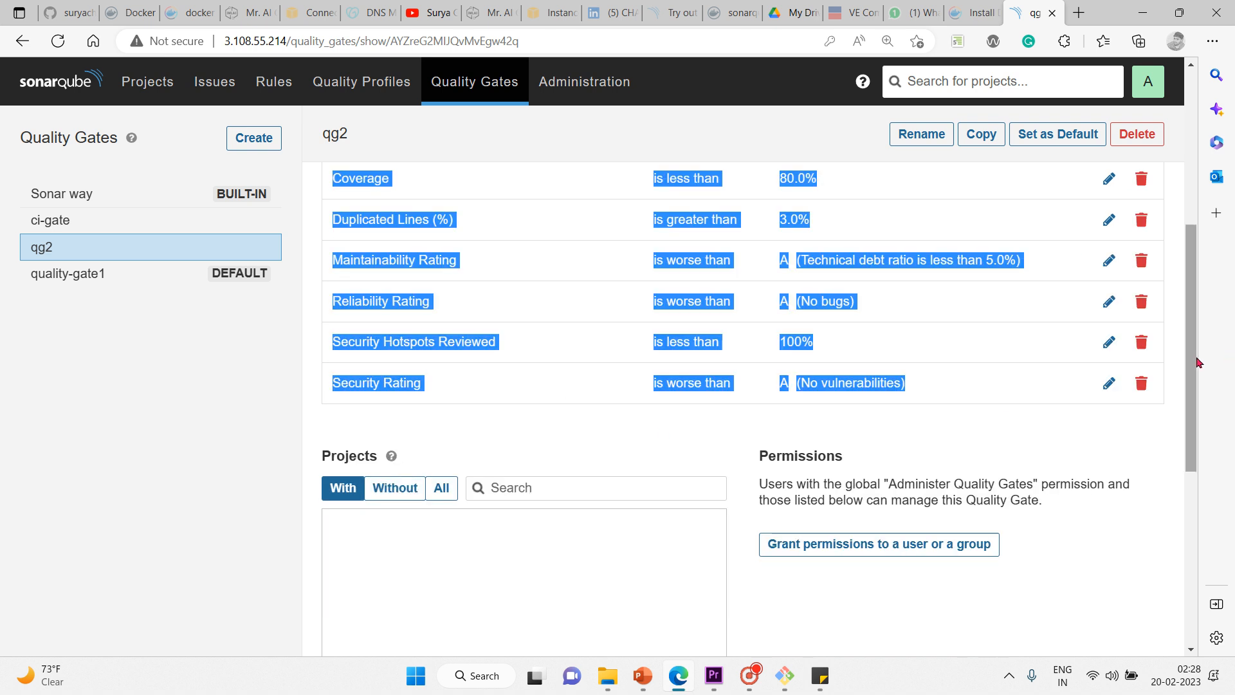
{"action": "left_click_drag", "start_coordinate": [1197, 360], "coordinate": [1114, 248]}
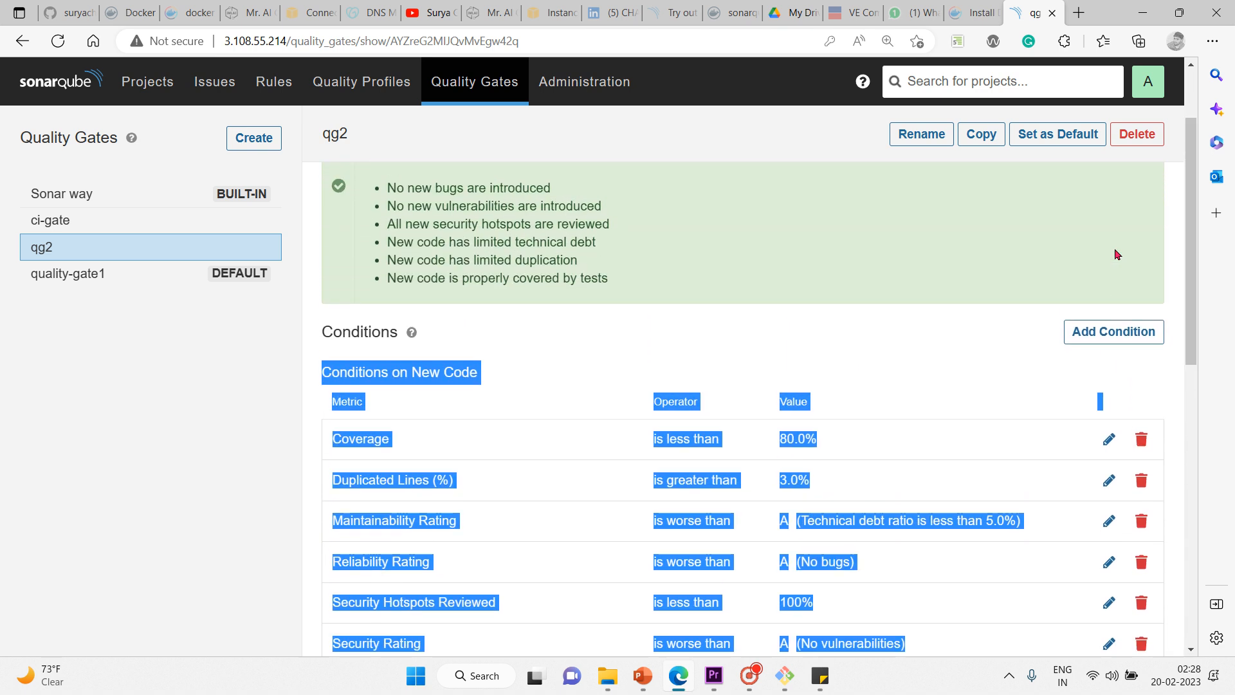
{"action": "left_click", "coordinate": [956, 335]}
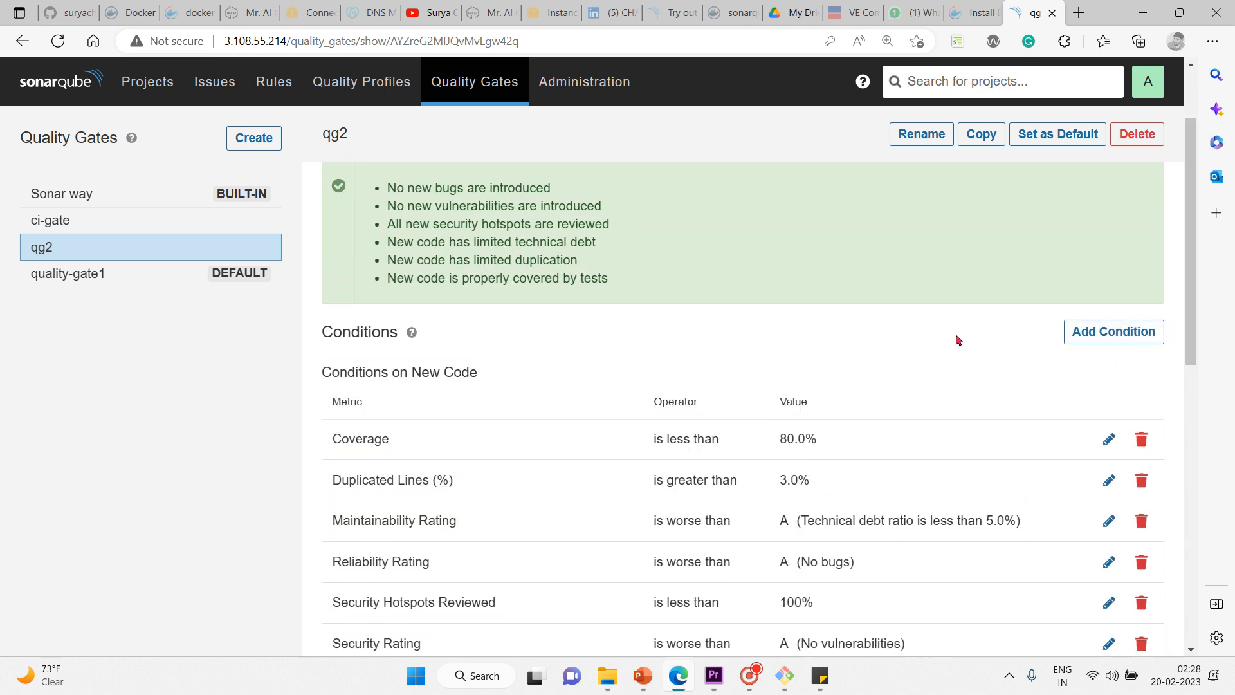
Step: Start a new-code condition on qg2 with Blocker Issues as its metric, found by searching 'blo'
{"action": "left_click", "coordinate": [1099, 336]}
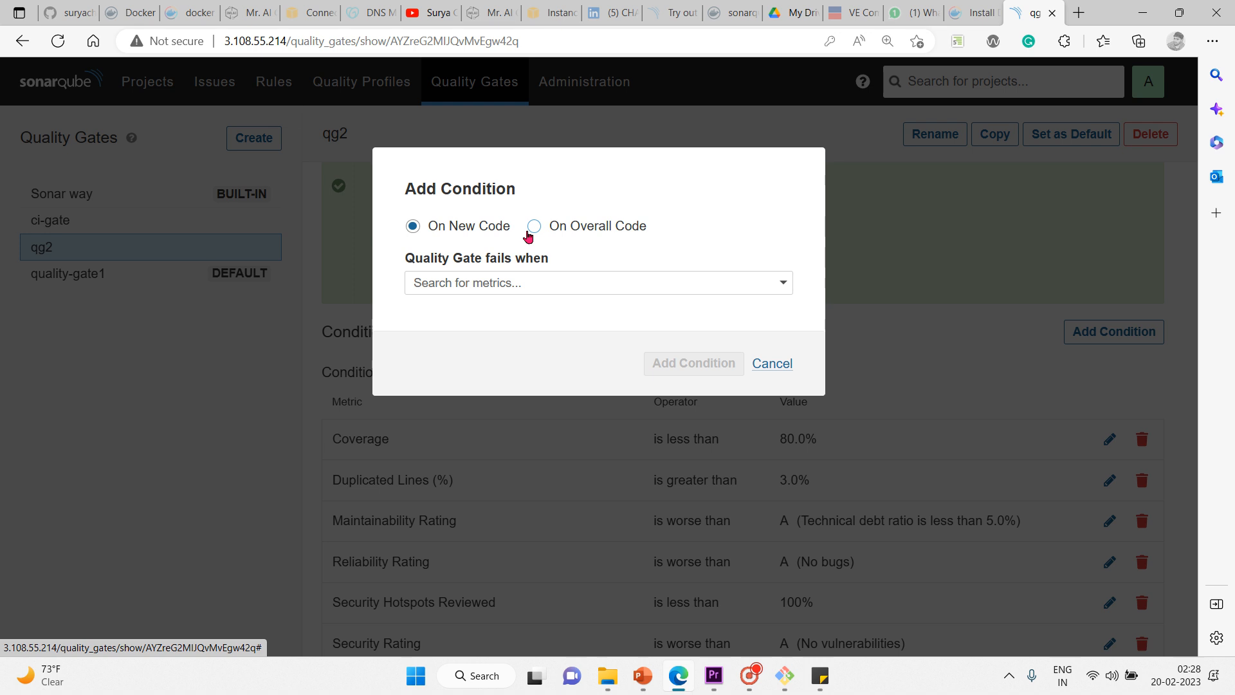
{"action": "left_click", "coordinate": [547, 289]}
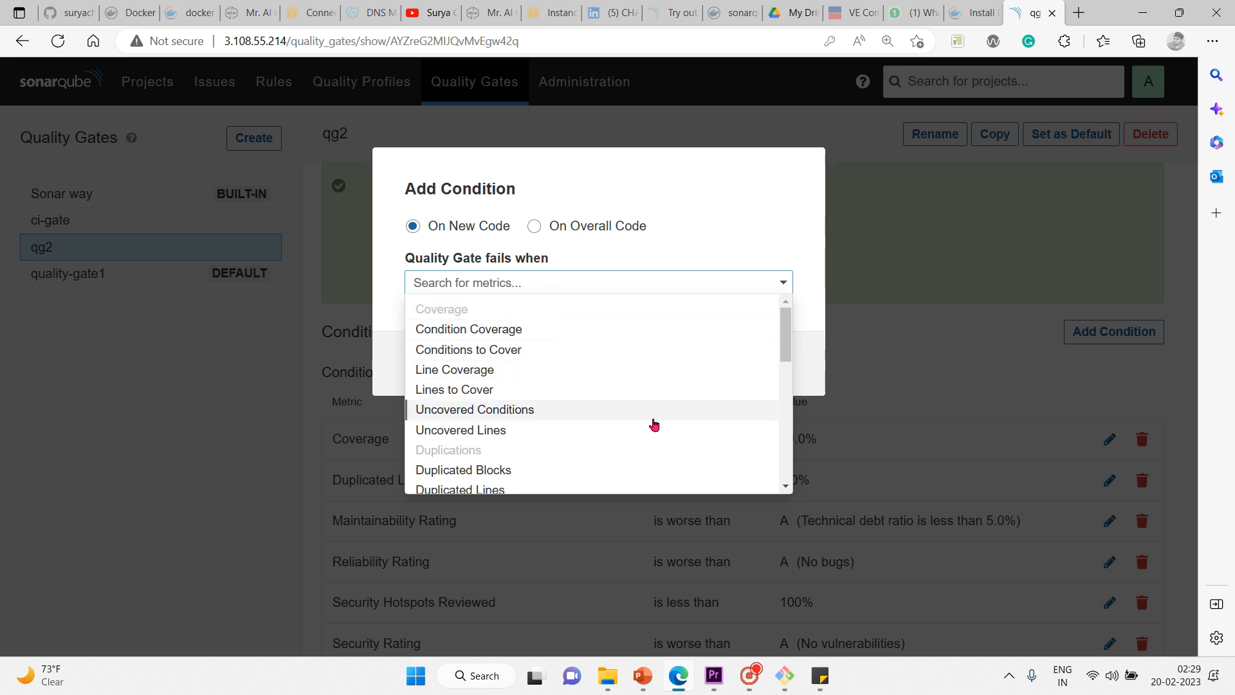
{"action": "left_click", "coordinate": [496, 284]}
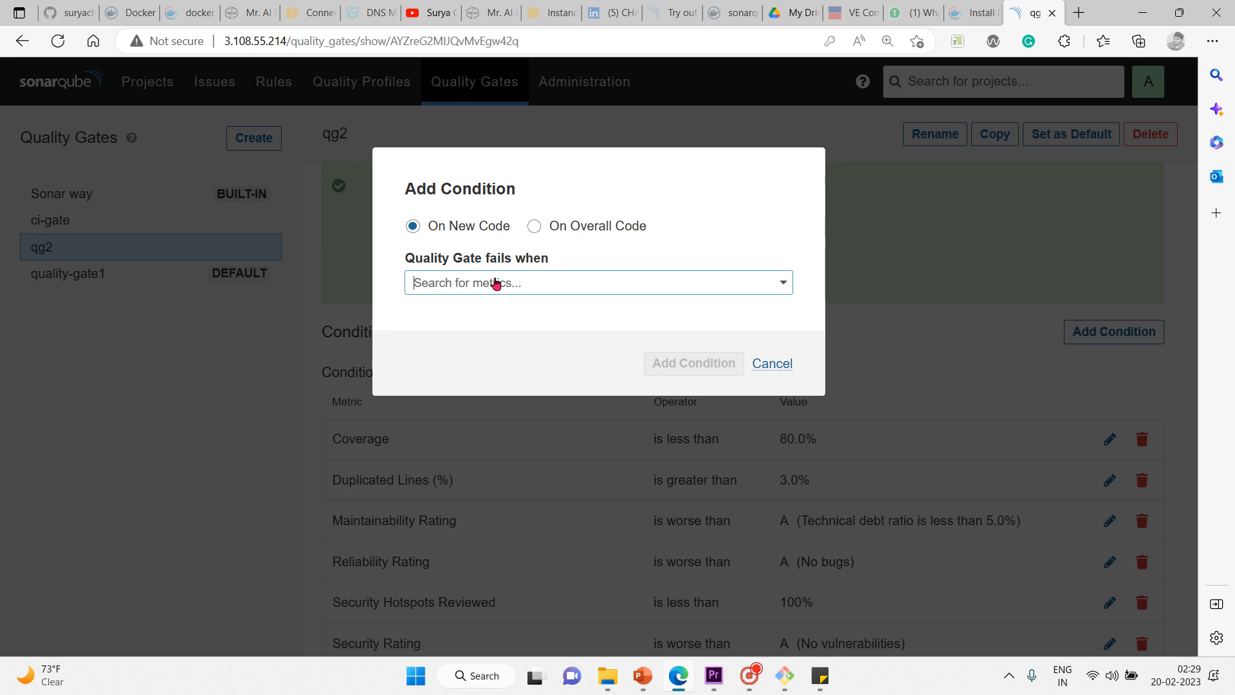
{"action": "type", "text": "bloc"}
{"action": "key", "text": "Down"}
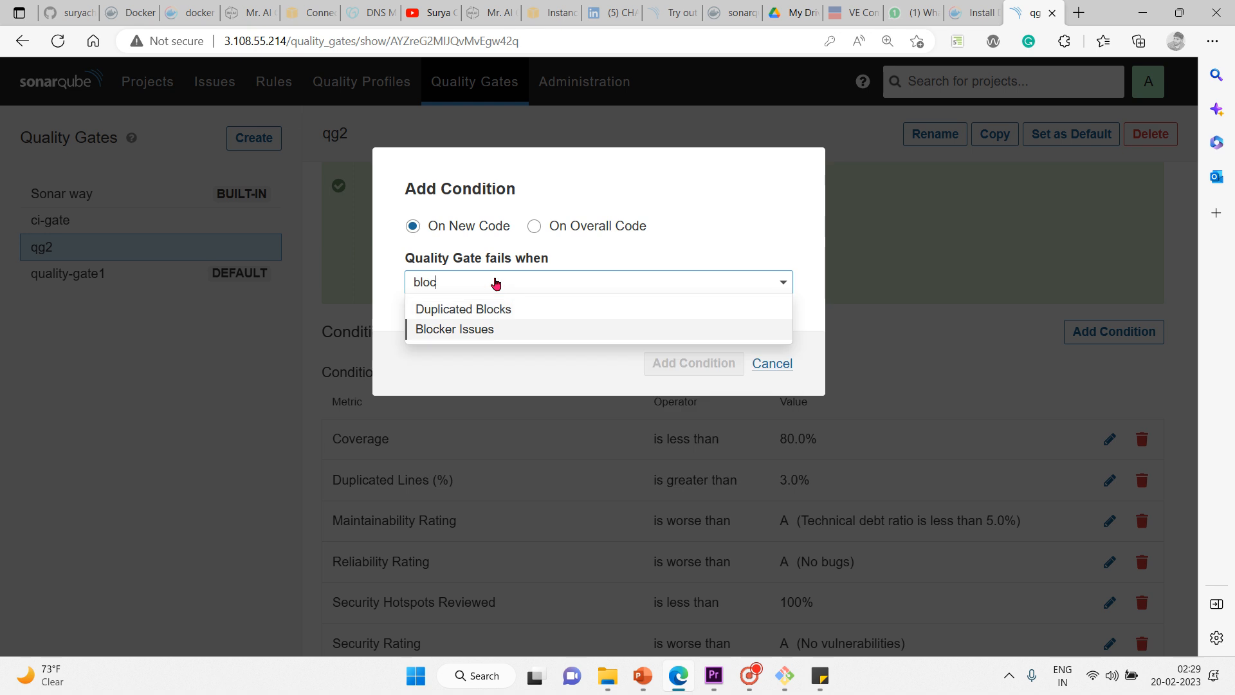
{"action": "key", "text": "Return"}
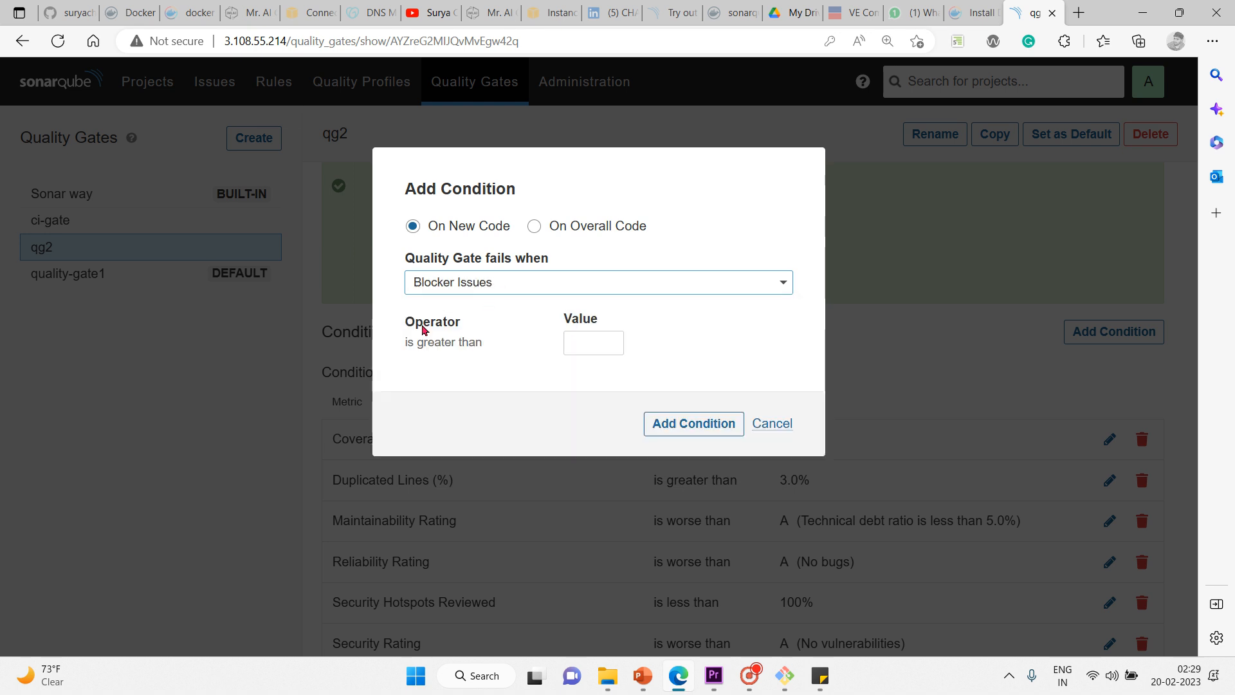
Step: Enter threshold 0, add the Blocker Issues condition, and check its new row
{"action": "left_click_drag", "start_coordinate": [415, 322], "coordinate": [479, 343]}
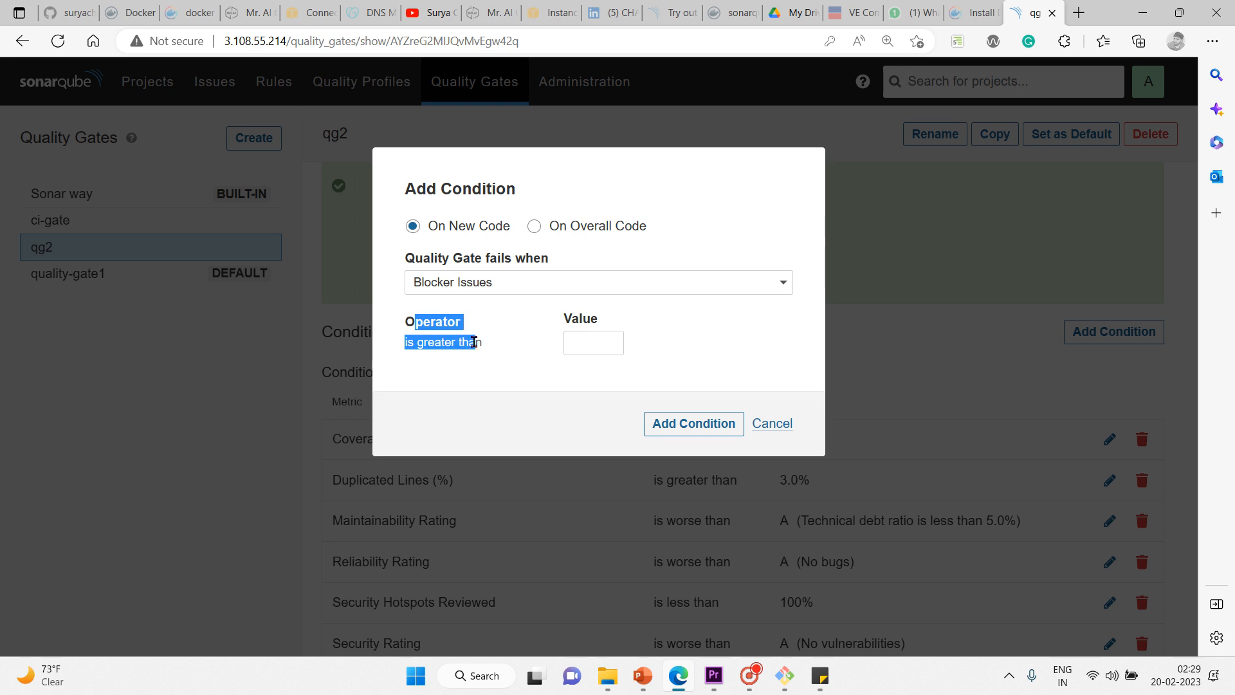
{"action": "left_click", "coordinate": [523, 365]}
{"action": "left_click", "coordinate": [603, 339]}
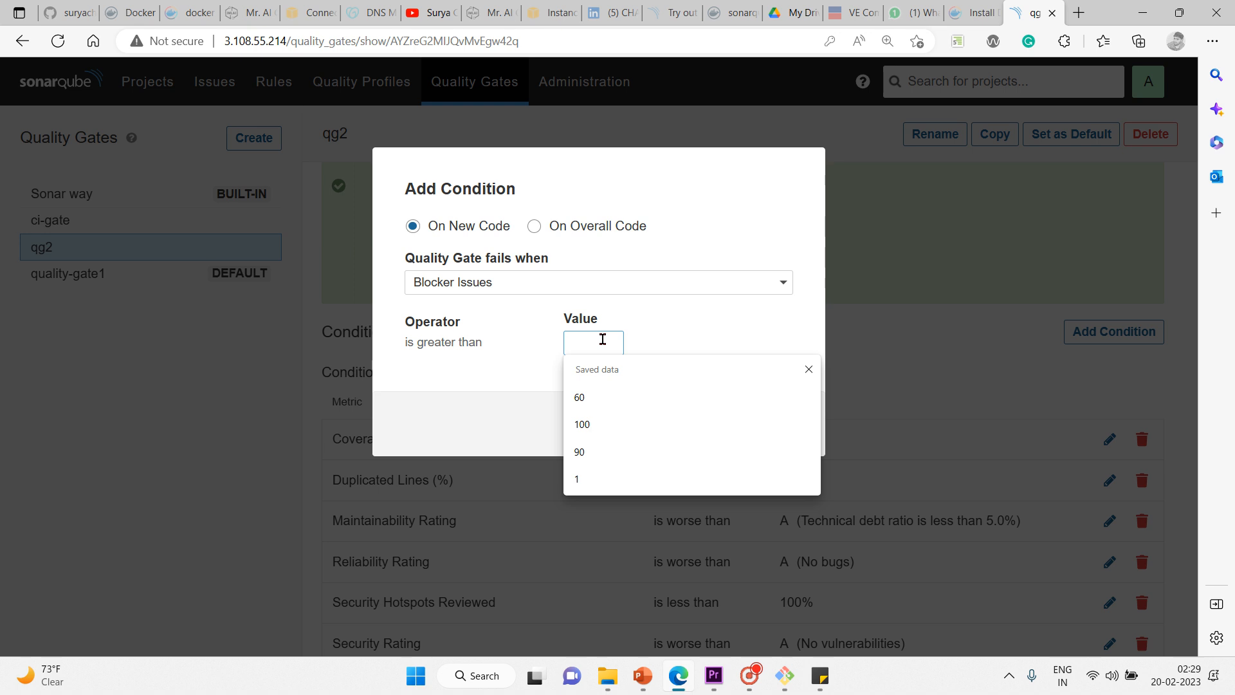
{"action": "type", "text": "0"}
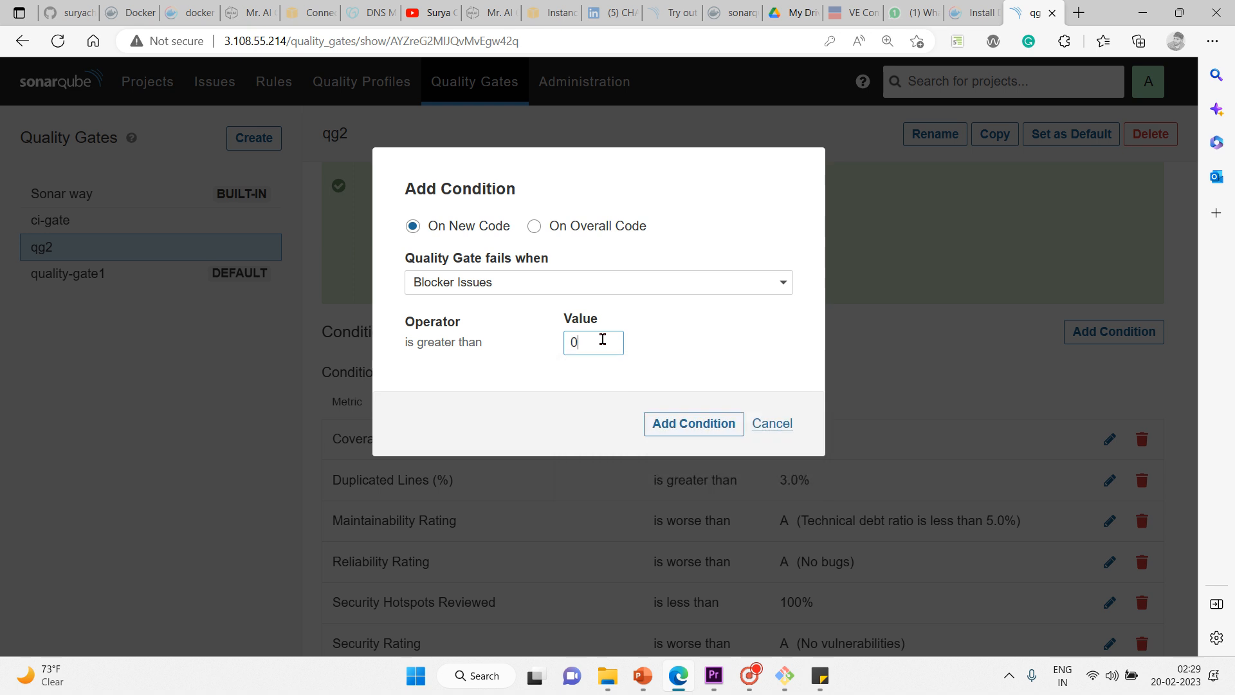
{"action": "left_click", "coordinate": [693, 425]}
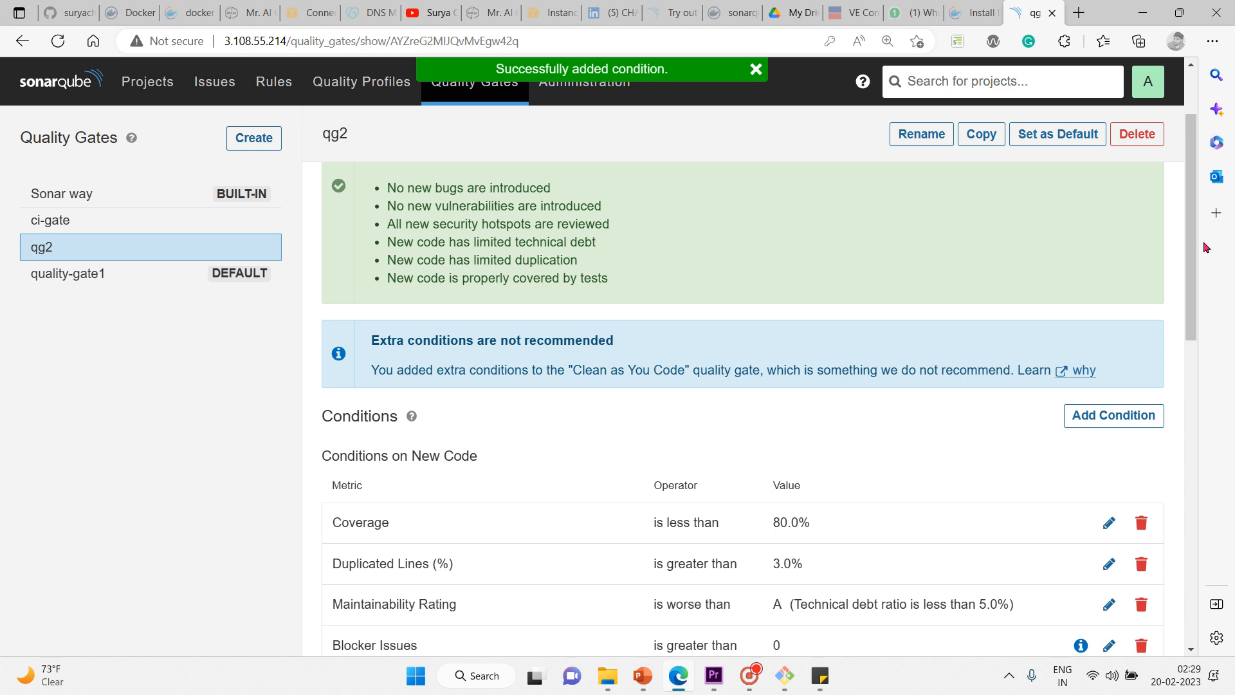
{"action": "scroll", "coordinate": [1201, 341], "scroll_direction": "down", "scroll_amount": 4}
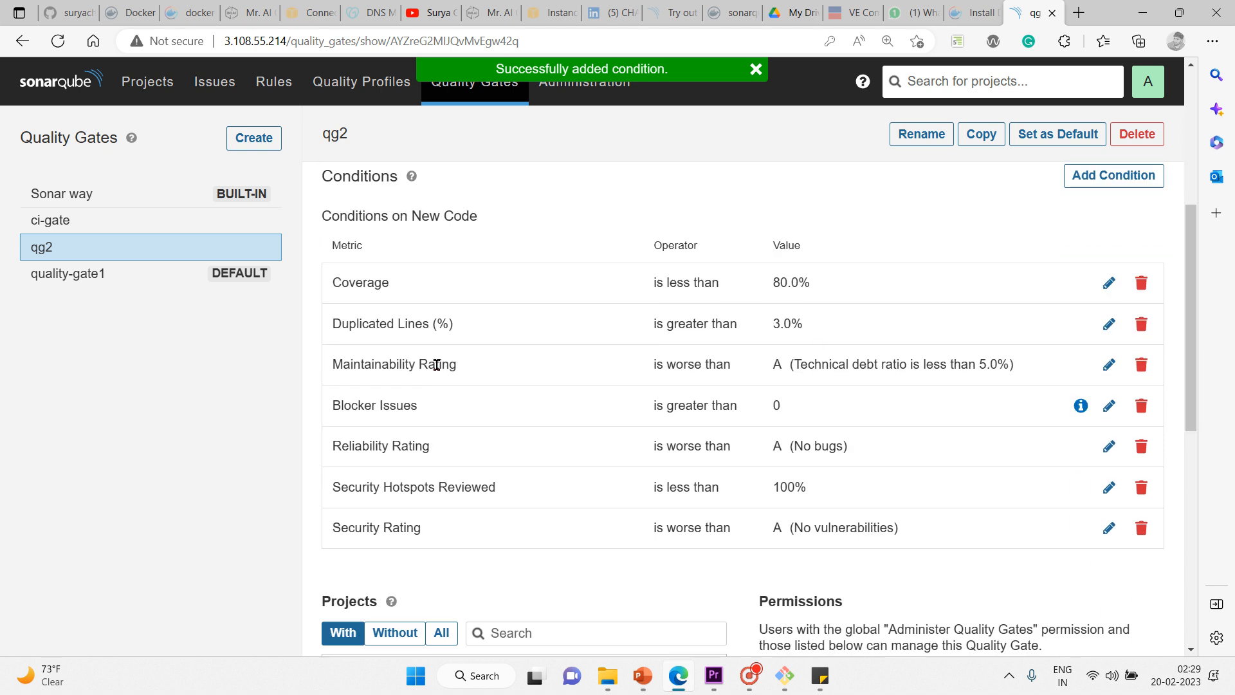
{"action": "triple_click", "coordinate": [1029, 406]}
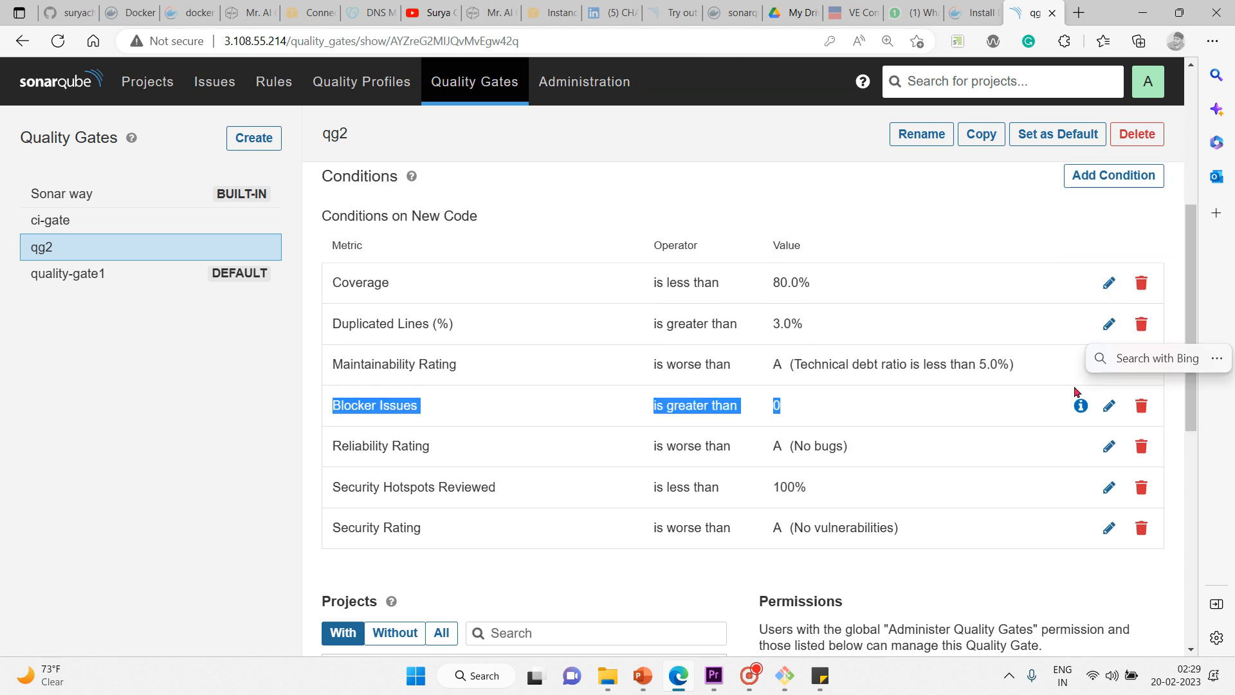
{"action": "scroll", "coordinate": [1179, 354], "scroll_direction": "up", "scroll_amount": 2}
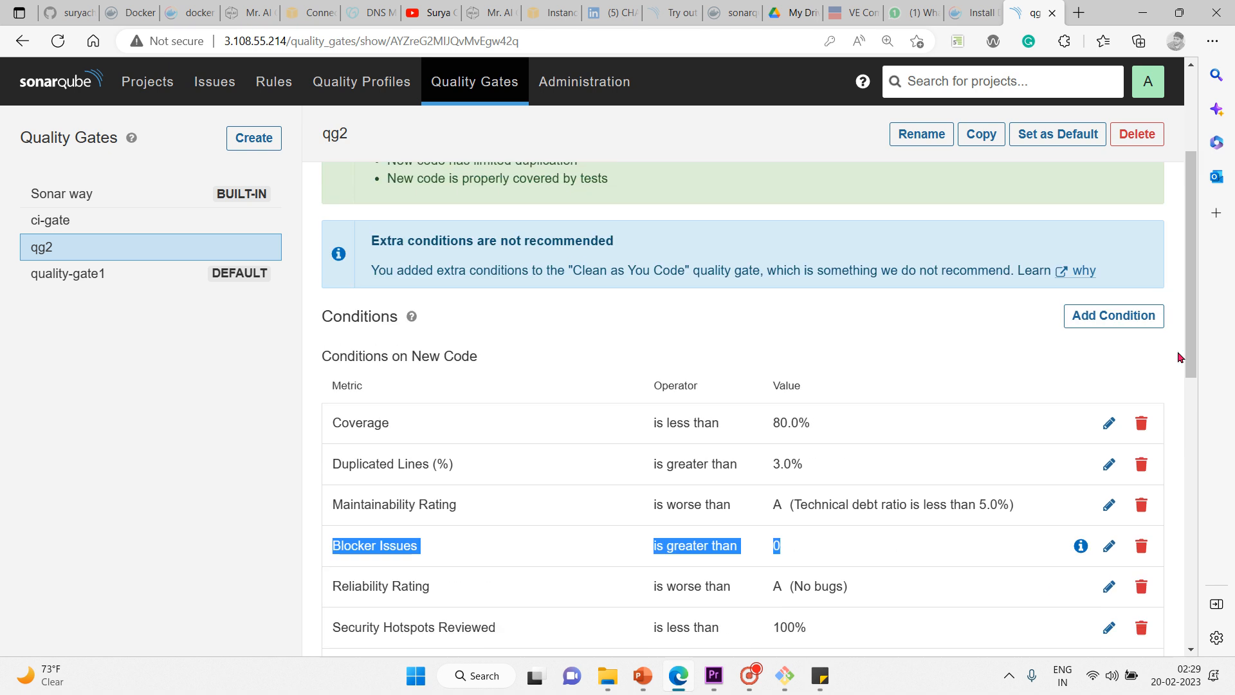
Step: Add an On Overall Code condition with metric Skipped Unit Tests and value 2
{"action": "left_click", "coordinate": [1117, 319]}
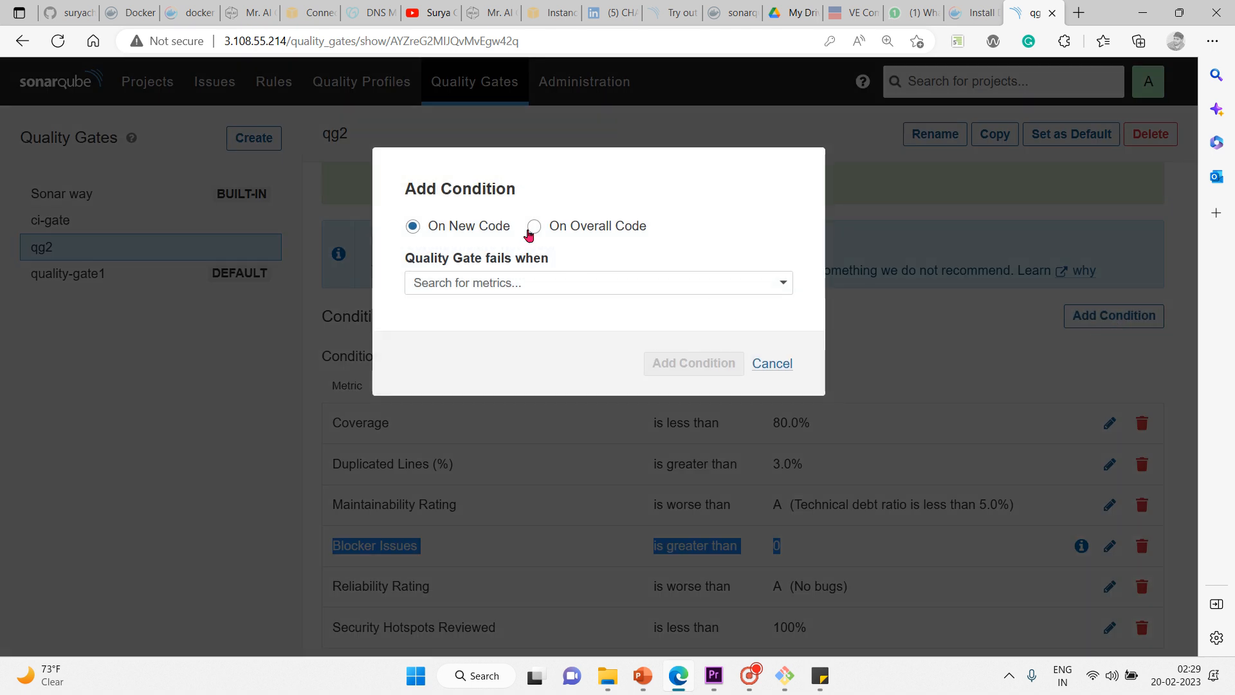
{"action": "left_click", "coordinate": [533, 228]}
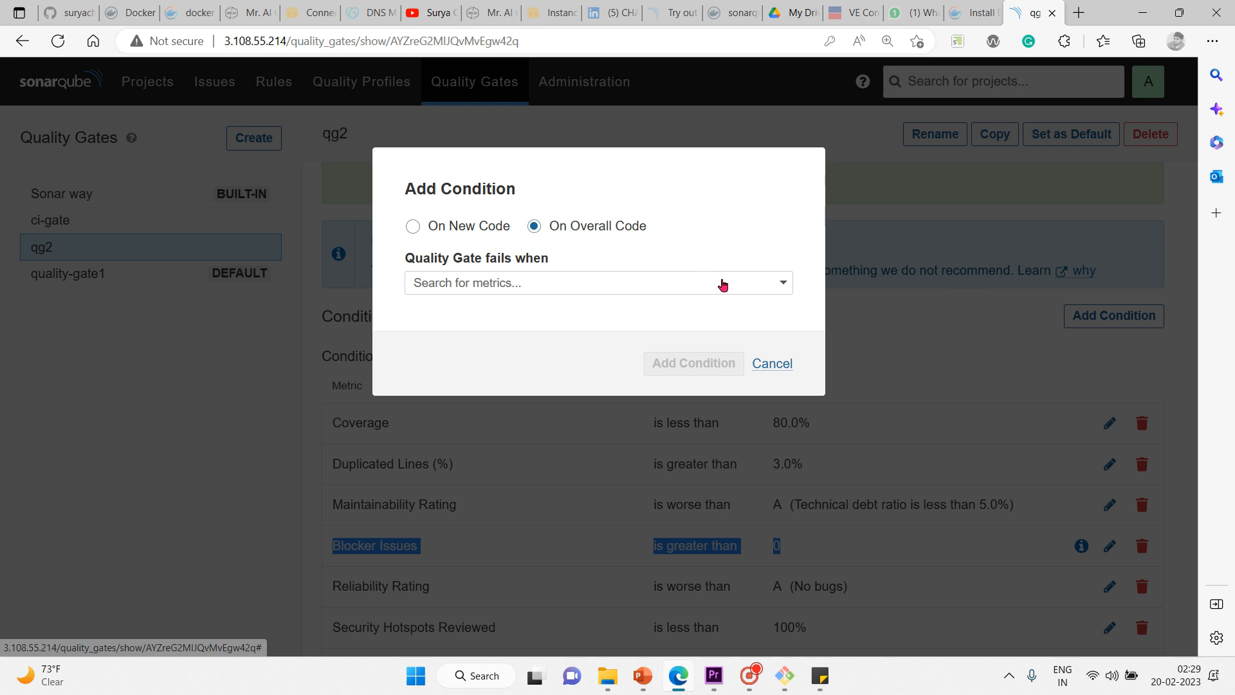
{"action": "left_click", "coordinate": [727, 285]}
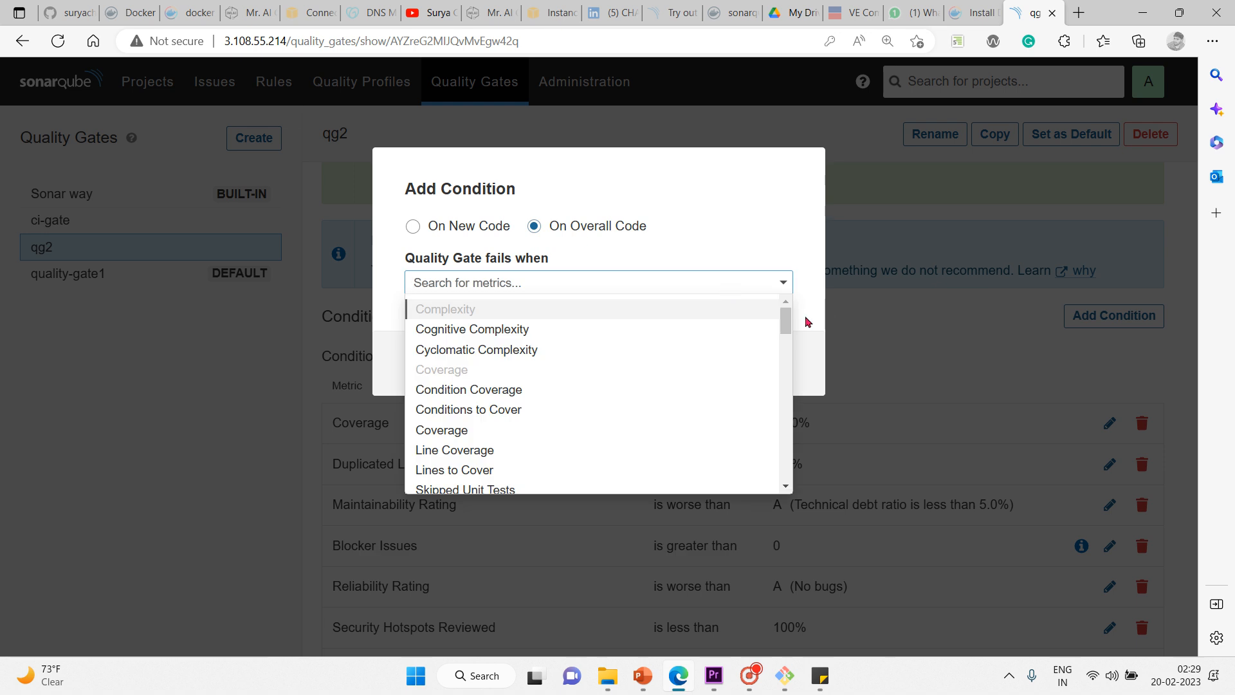
{"action": "left_click_drag", "start_coordinate": [785, 331], "coordinate": [785, 348]}
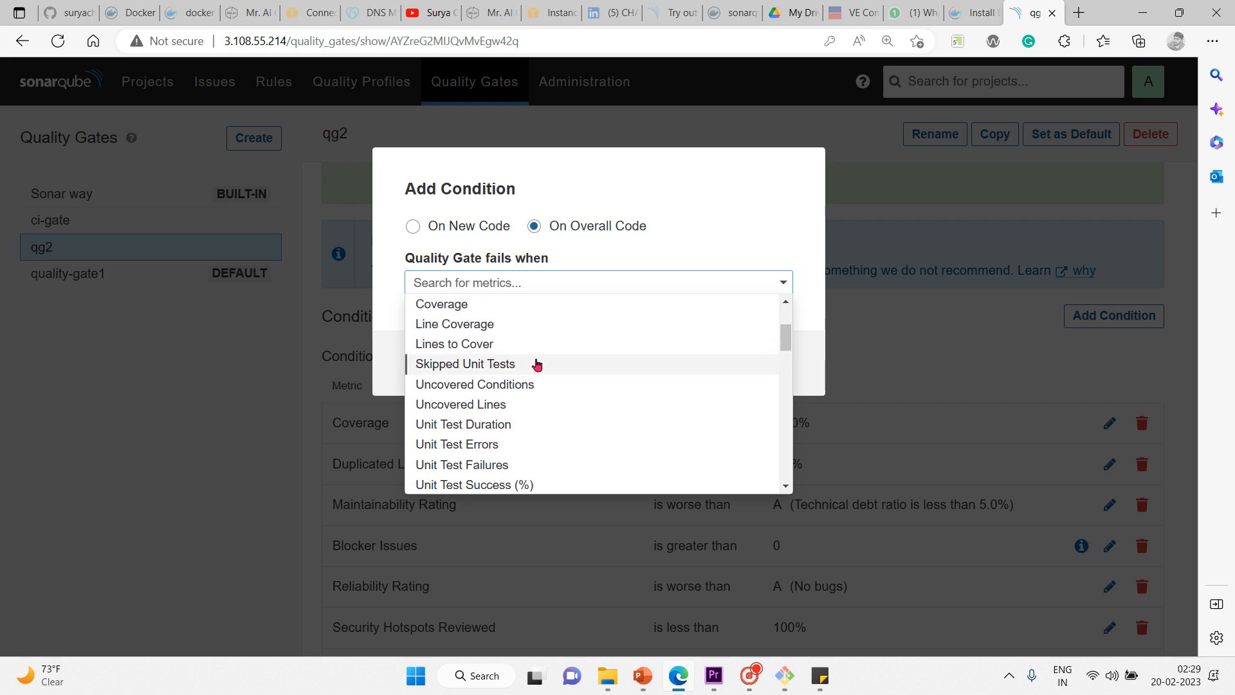
{"action": "left_click", "coordinate": [538, 363]}
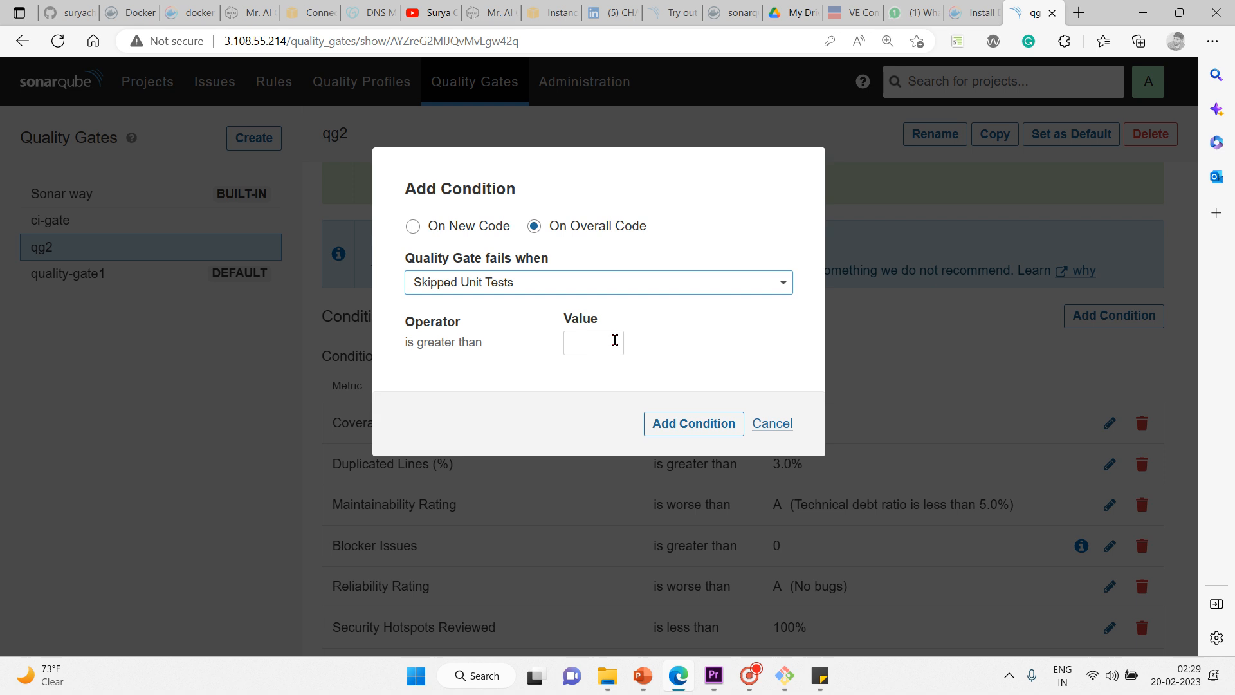
{"action": "left_click", "coordinate": [619, 341]}
{"action": "type", "text": "2"}
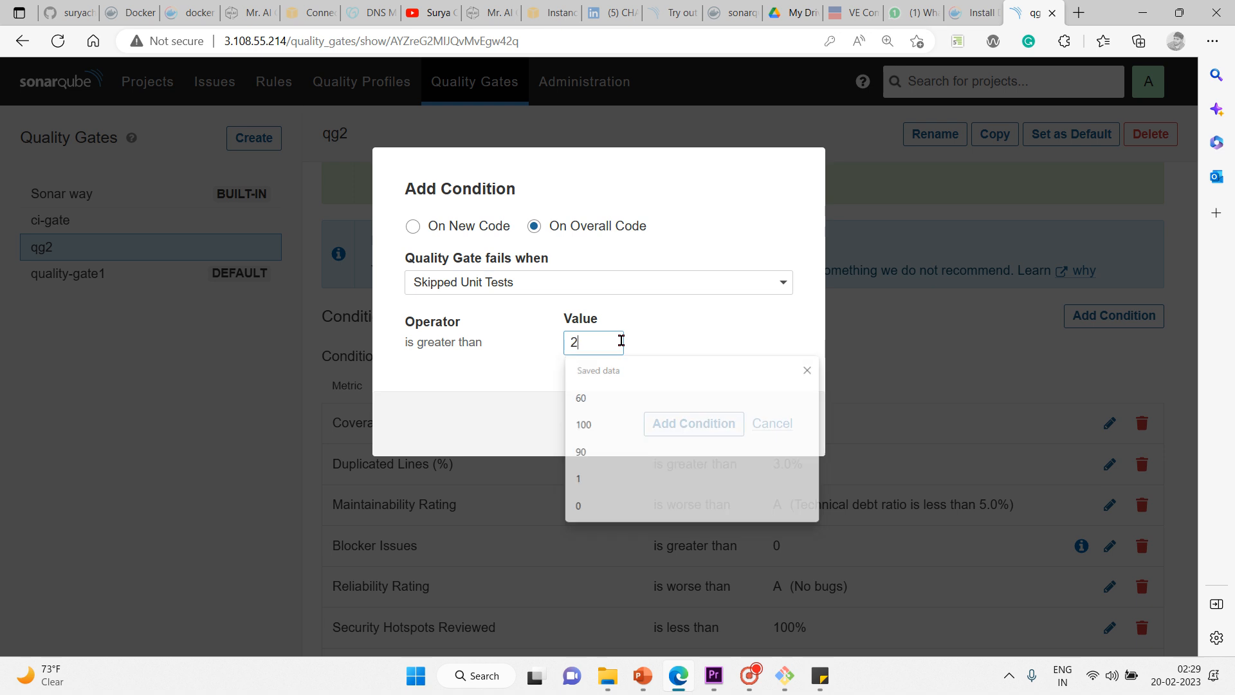
{"action": "left_click", "coordinate": [662, 429]}
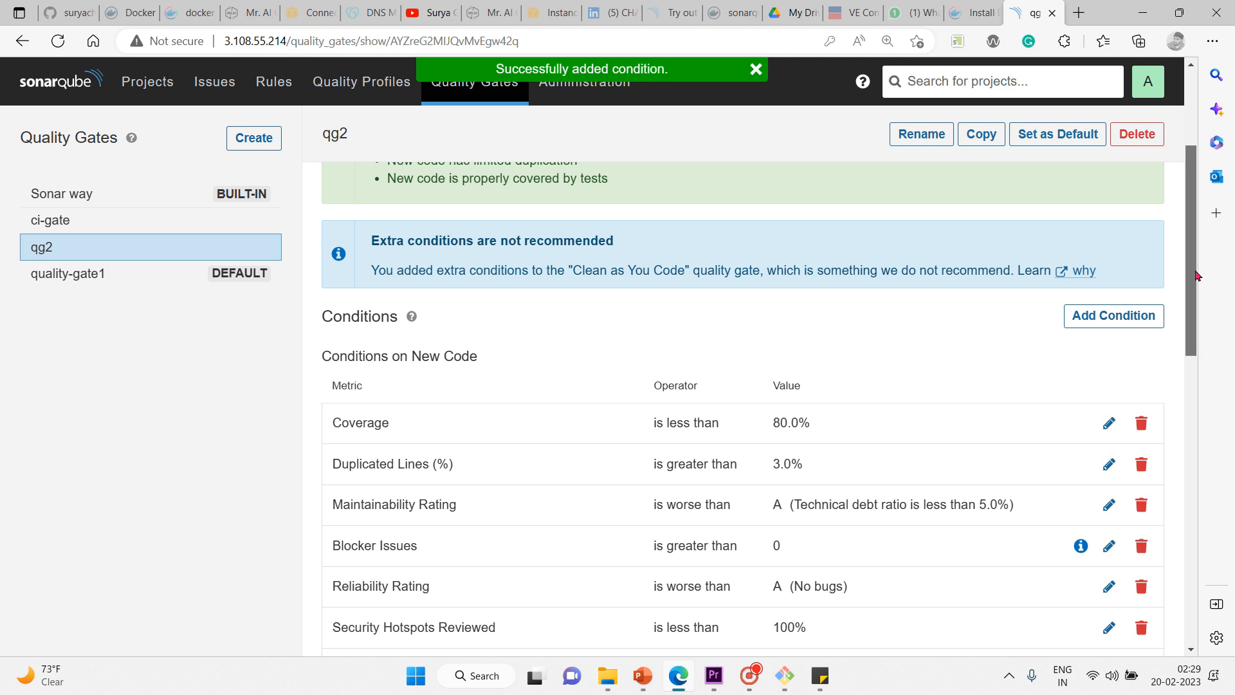
Step: Check qg2's Overall Code condition: Skipped Unit Tests with a value of 2
{"action": "left_click_drag", "start_coordinate": [1201, 274], "coordinate": [1180, 417]}
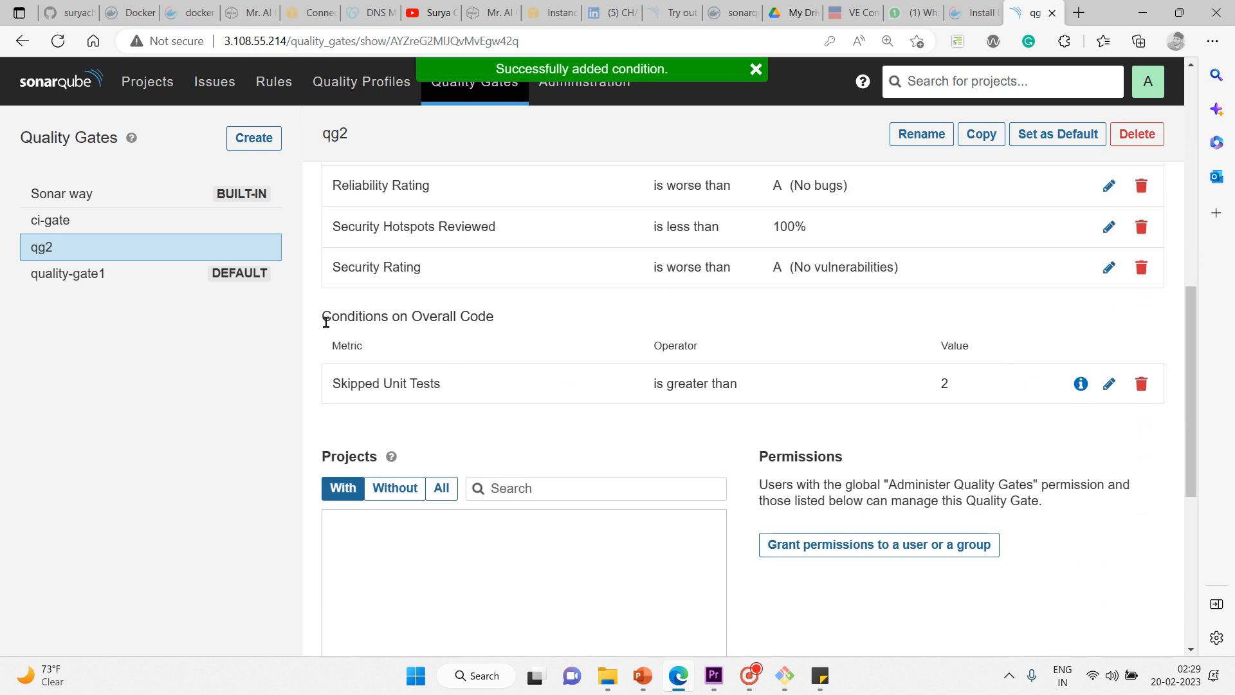
{"action": "left_click_drag", "start_coordinate": [400, 317], "coordinate": [494, 319]}
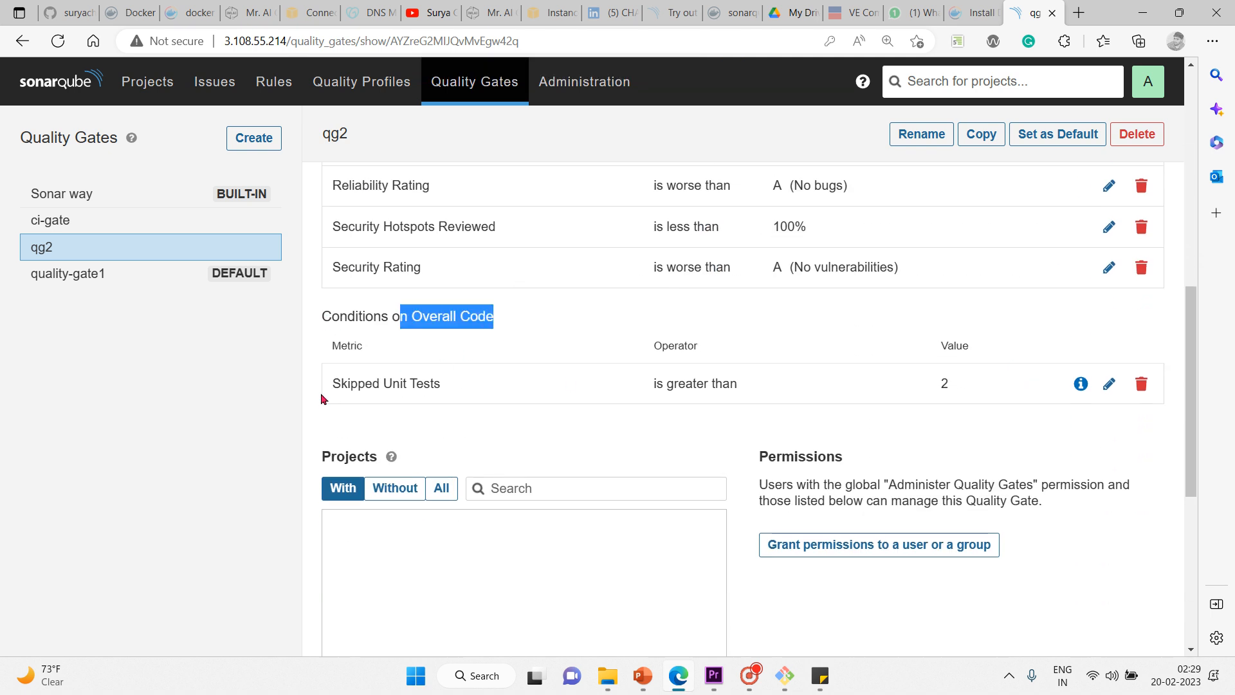
{"action": "left_click_drag", "start_coordinate": [332, 382], "coordinate": [446, 395]}
{"action": "left_click_drag", "start_coordinate": [338, 356], "coordinate": [655, 385]}
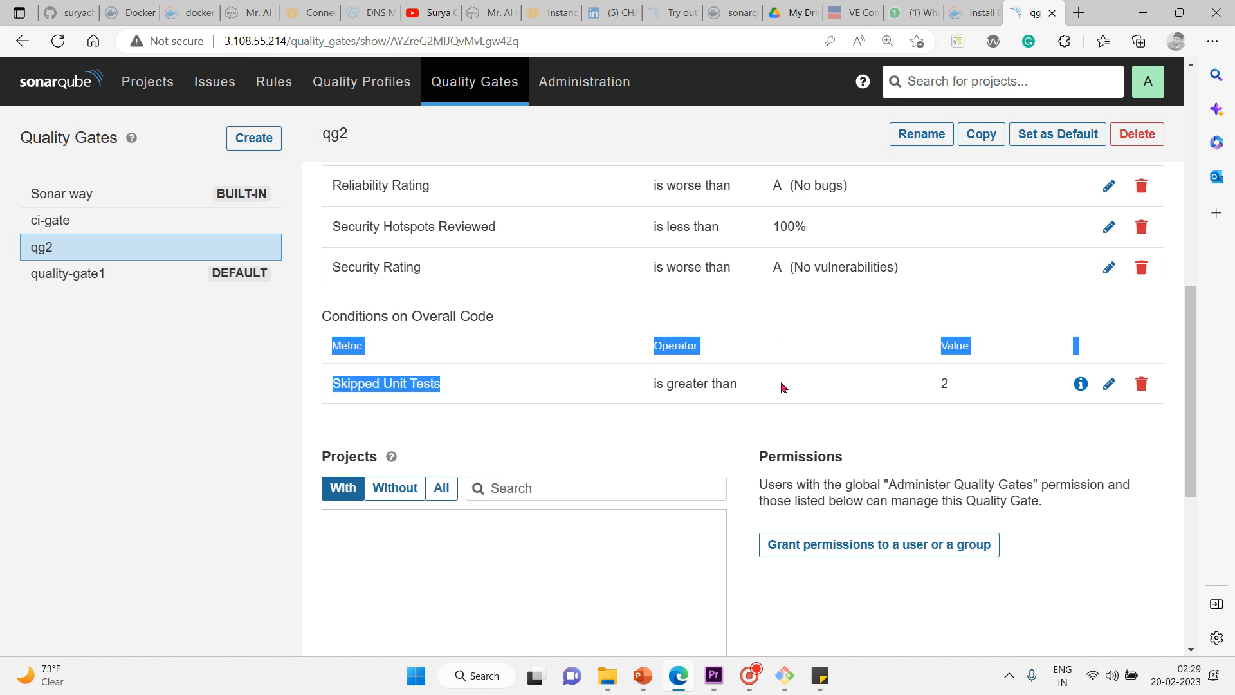
{"action": "left_click", "coordinate": [808, 396]}
{"action": "left_click_drag", "start_coordinate": [937, 350], "coordinate": [952, 386]}
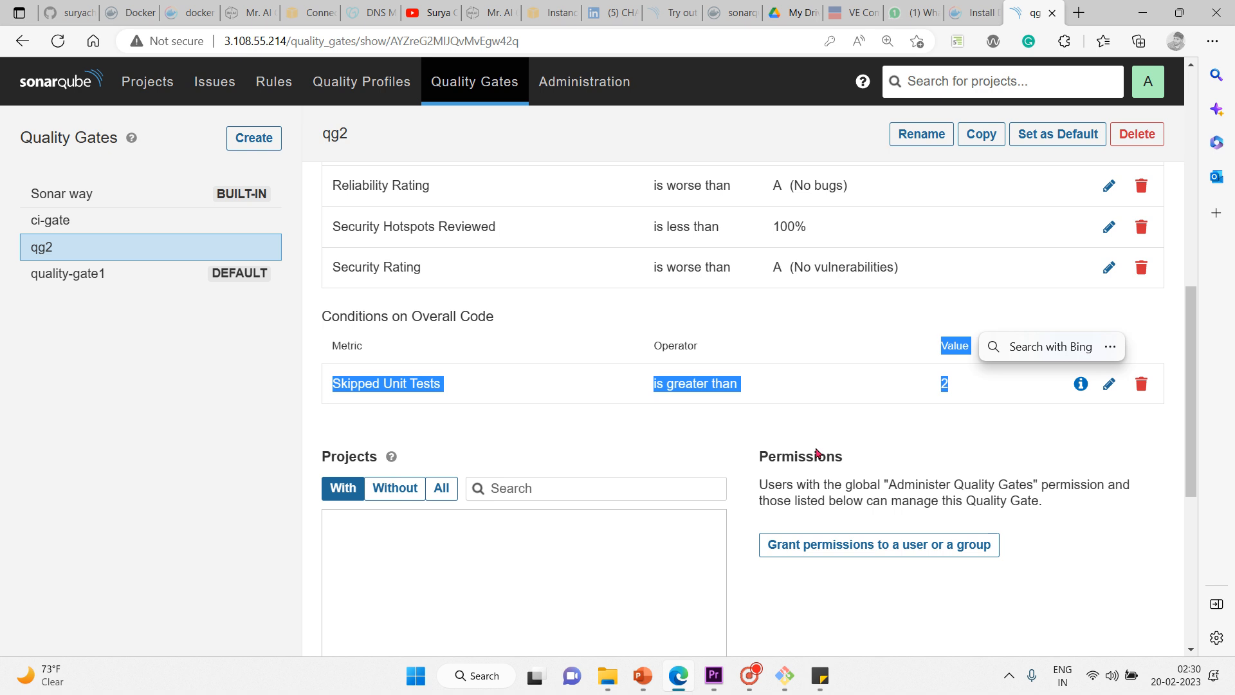
{"action": "left_click", "coordinate": [804, 415]}
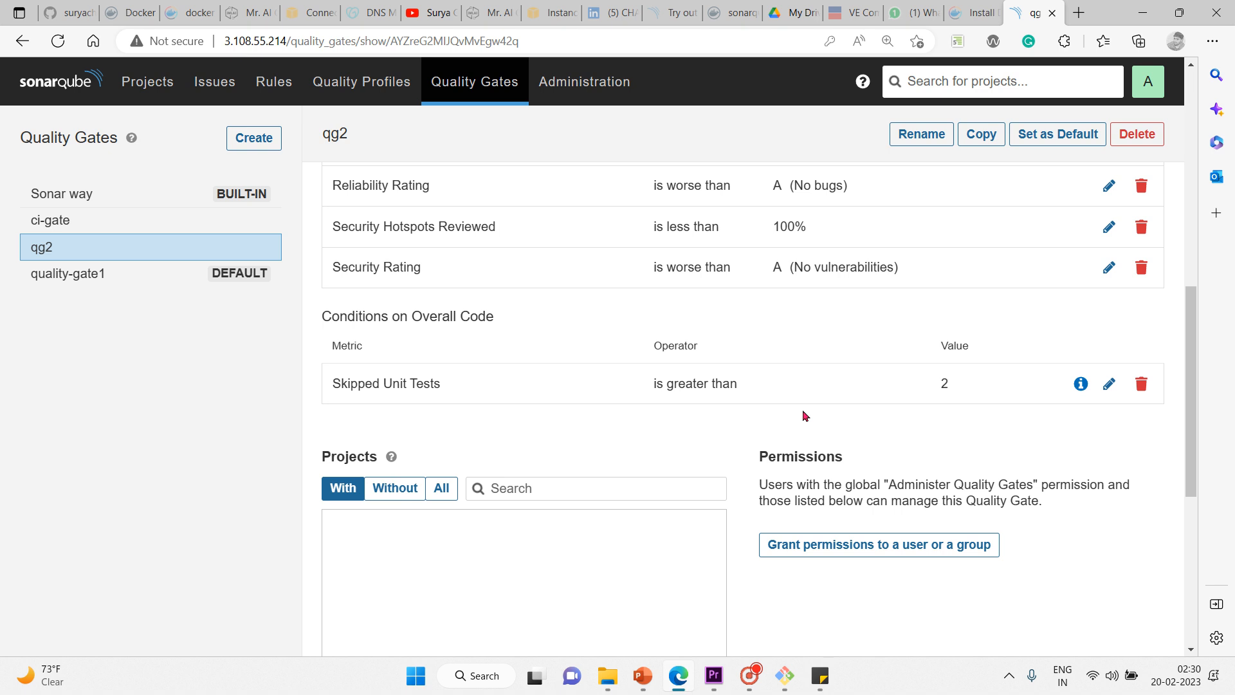
Step: Return to the 'Sonar Qube – Quality Gates' PowerPoint slideshow
{"action": "scroll", "coordinate": [805, 415], "scroll_direction": "up", "scroll_amount": 10}
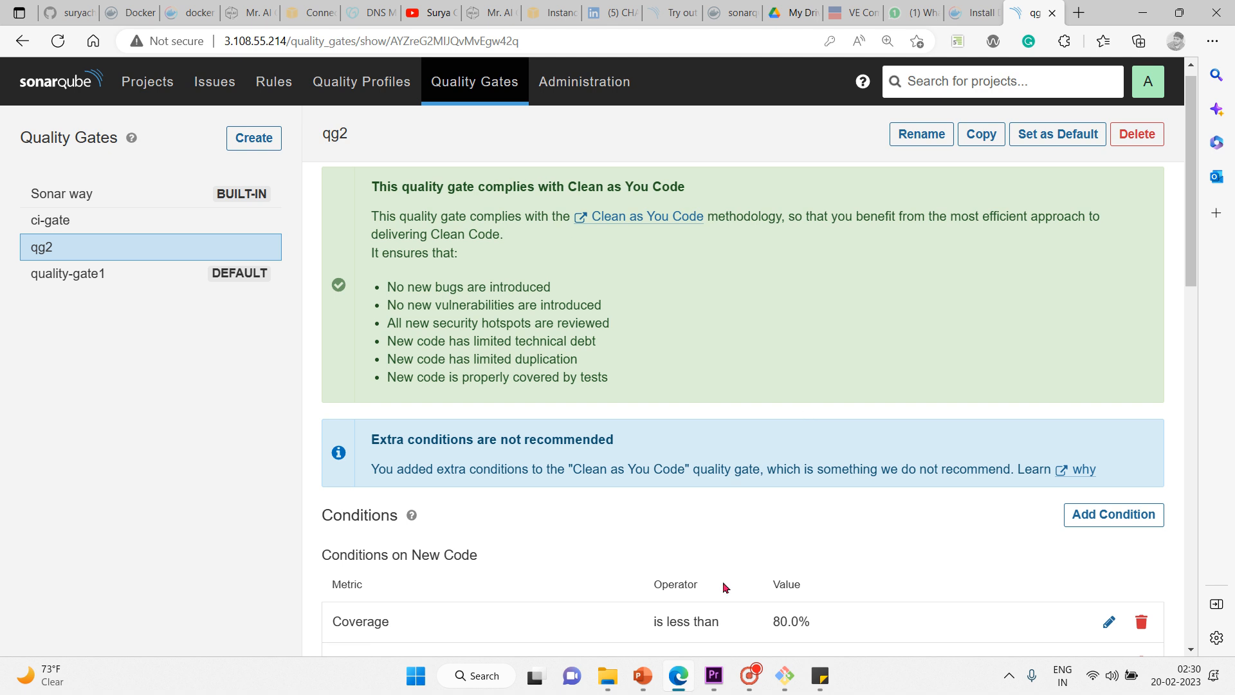
{"action": "mouse_move", "coordinate": [643, 675]}
{"action": "left_click", "coordinate": [725, 615]}
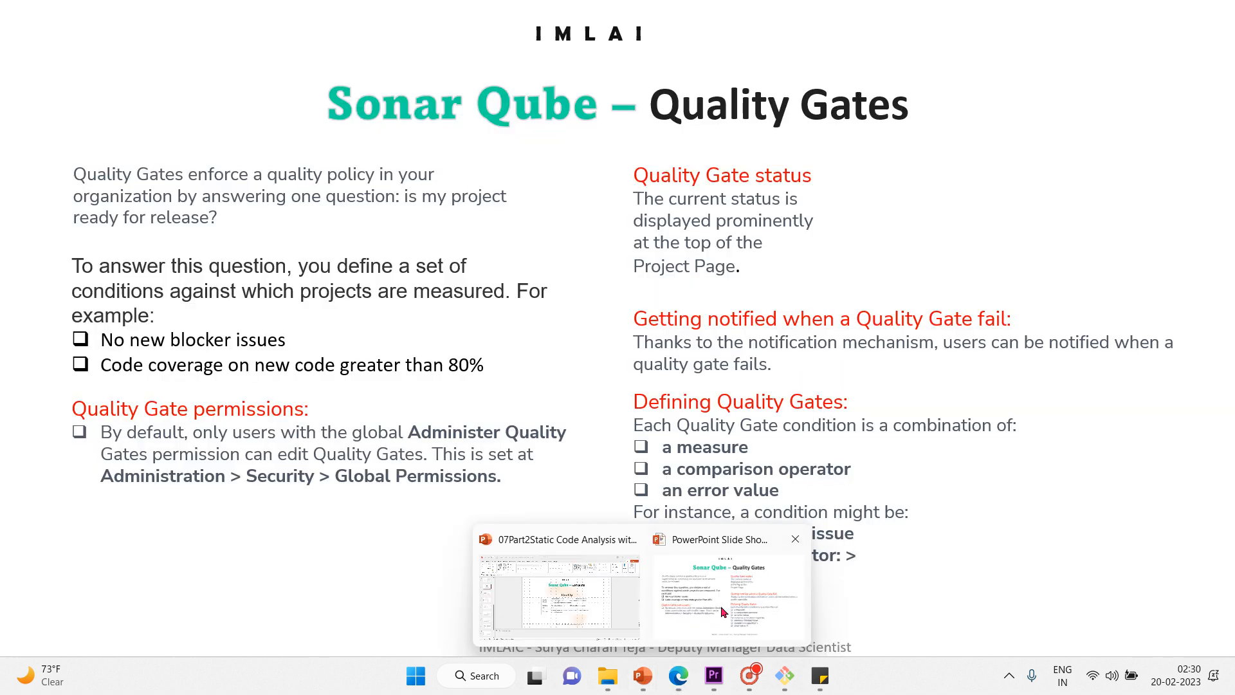